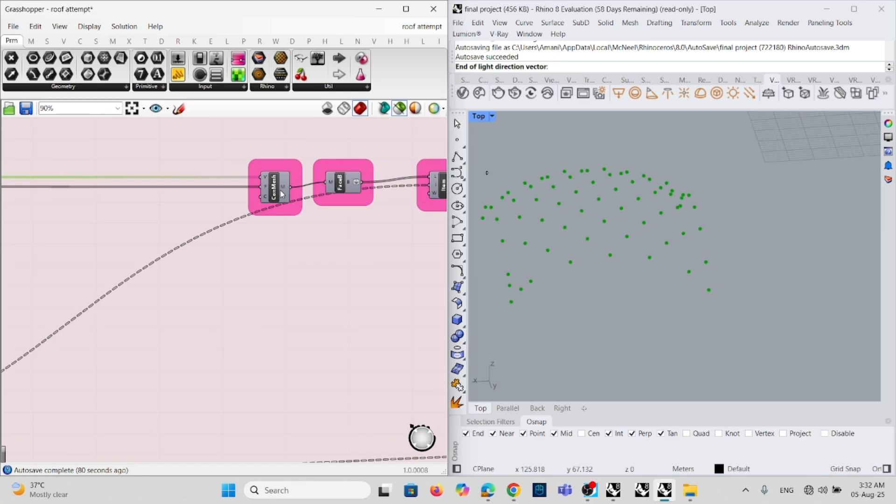
- Preview the constructed roof mesh and slightly adjust the lower handle of the graph mapper's curve
{"action": "left_click", "coordinate": [283, 194]}
{"action": "scroll", "coordinate": [292, 199], "scroll_direction": "down", "scroll_amount": 4}
{"action": "right_click_drag", "start_coordinate": [62, 193], "coordinate": [297, 194]}
{"action": "scroll", "coordinate": [274, 217], "scroll_direction": "up", "scroll_amount": 3}
{"action": "scroll", "coordinate": [189, 227], "scroll_direction": "up", "scroll_amount": 3}
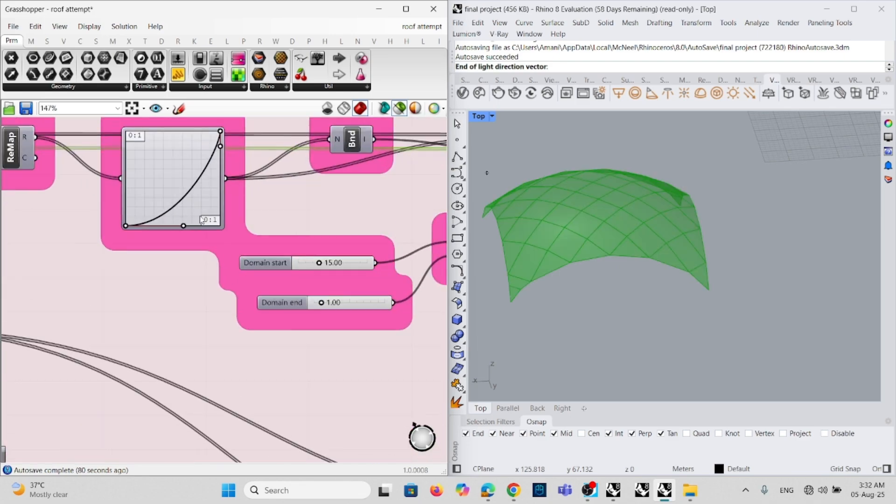
{"action": "mouse_move", "coordinate": [184, 226]}
{"action": "left_mouse_down"}
{"action": "mouse_move", "coordinate": [123, 176]}
{"action": "mouse_move", "coordinate": [174, 202]}
{"action": "mouse_move", "coordinate": [186, 226]}
{"action": "left_mouse_up"}
{"action": "scroll", "coordinate": [186, 226], "scroll_direction": "down", "scroll_amount": 5}
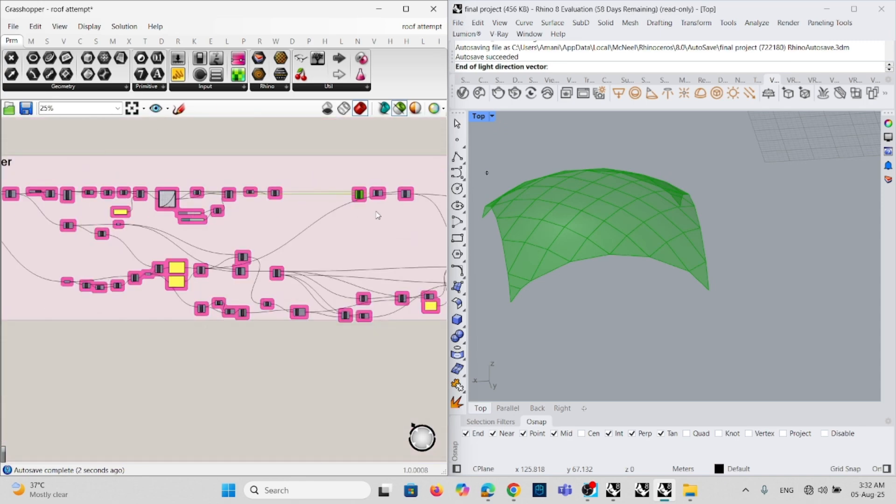
- Preview the roof mesh's edge lines and the arcs generated along them
{"action": "right_click_drag", "start_coordinate": [328, 211], "coordinate": [227, 210]}
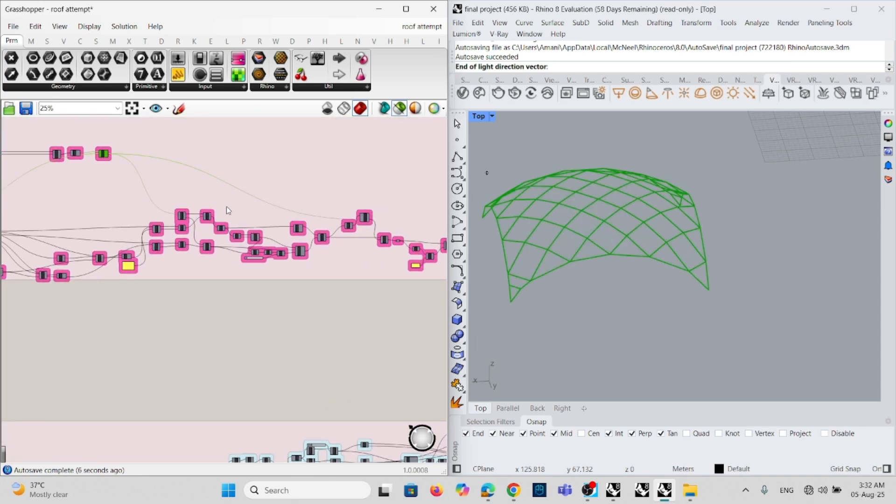
{"action": "scroll", "coordinate": [314, 253], "scroll_direction": "up", "scroll_amount": 4}
{"action": "left_click", "coordinate": [275, 251]}
{"action": "scroll", "coordinate": [274, 250], "scroll_direction": "down", "scroll_amount": 4}
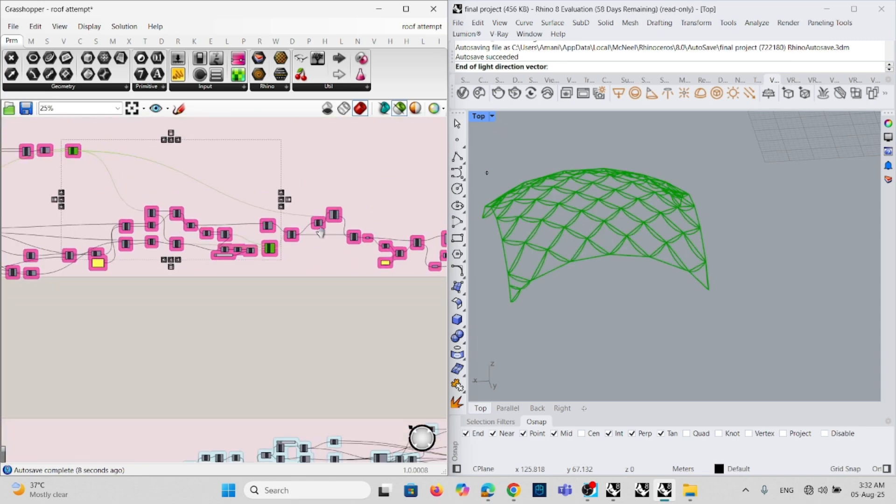
{"action": "right_click_drag", "start_coordinate": [329, 233], "coordinate": [234, 224]}
{"action": "scroll", "coordinate": [321, 233], "scroll_direction": "up", "scroll_amount": 4}
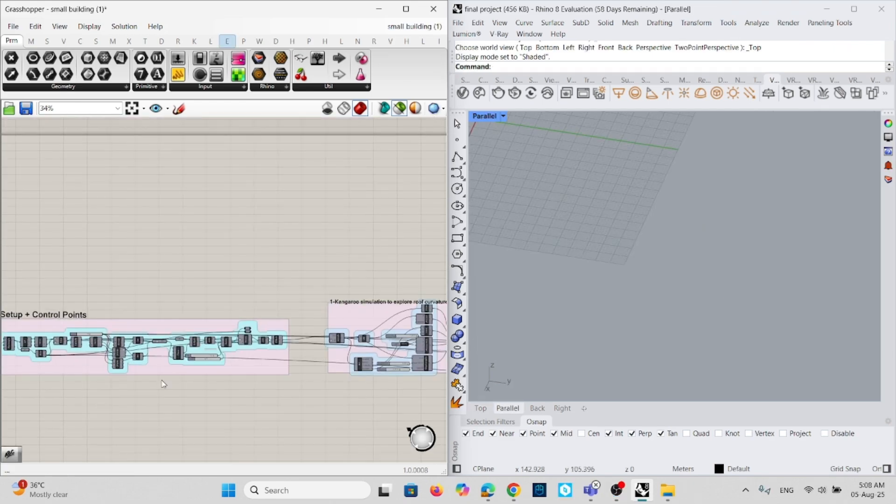
- Preview the base rectangle, its extracted corner points and the triangular polyline in the Base Grid Setup + Control Points group
{"action": "scroll", "coordinate": [234, 348], "scroll_direction": "up", "scroll_amount": 4}
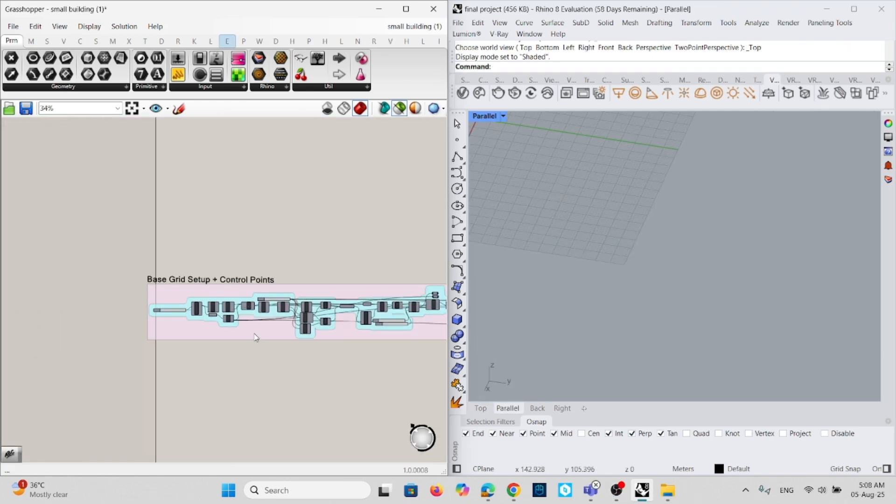
{"action": "scroll", "coordinate": [232, 349], "scroll_direction": "up", "scroll_amount": 4}
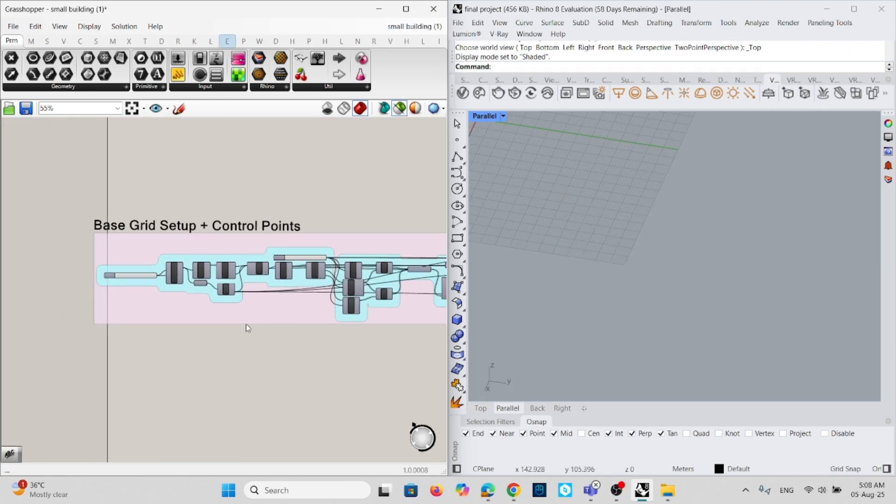
{"action": "left_click", "coordinate": [170, 276]}
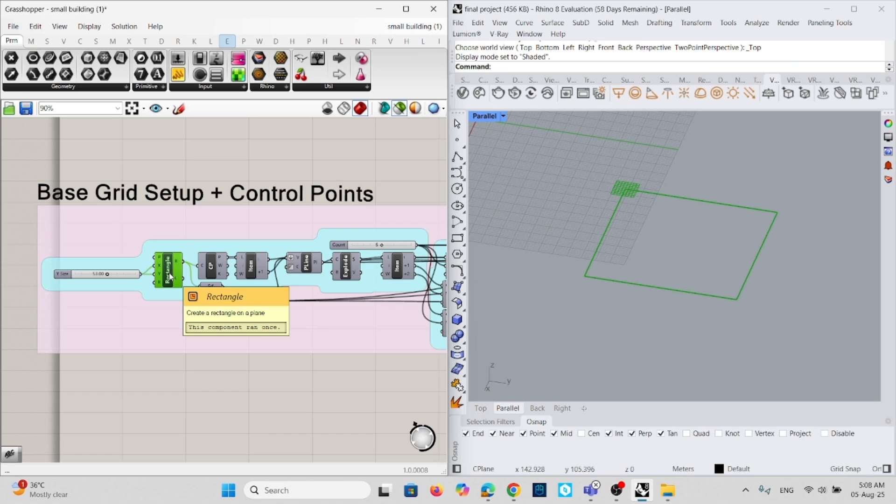
{"action": "left_click", "coordinate": [258, 266]}
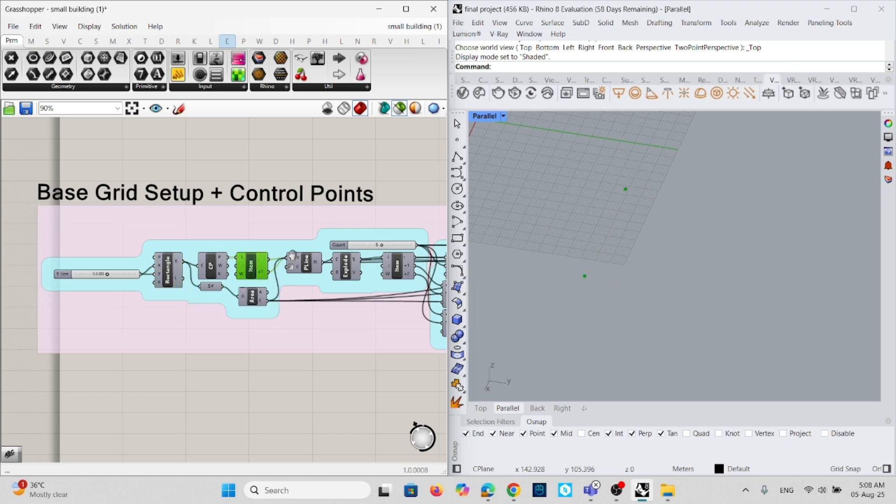
{"action": "right_click_drag", "start_coordinate": [292, 254], "coordinate": [239, 262]}
{"action": "left_click", "coordinate": [258, 274], "text": "shift"}
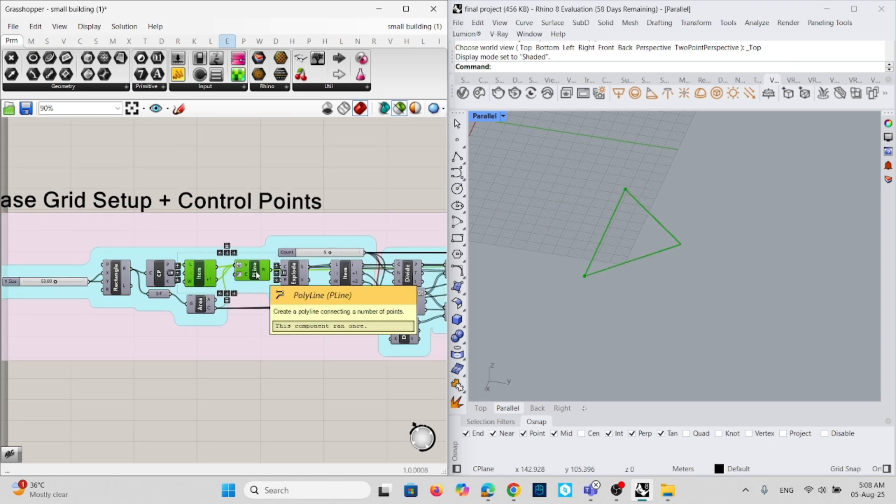
- Preview the division points on the triangle's sides and the grid lines connecting them
{"action": "left_click", "coordinate": [408, 276]}
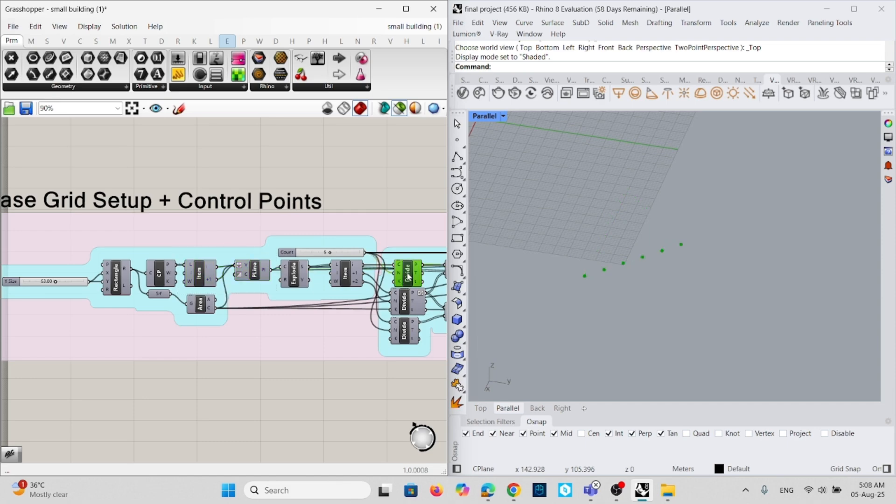
{"action": "left_click", "coordinate": [410, 304], "text": "shift"}
{"action": "left_click", "coordinate": [404, 330], "text": "shift"}
{"action": "right_click_drag", "start_coordinate": [420, 317], "coordinate": [317, 290]}
{"action": "left_click", "coordinate": [342, 273]}
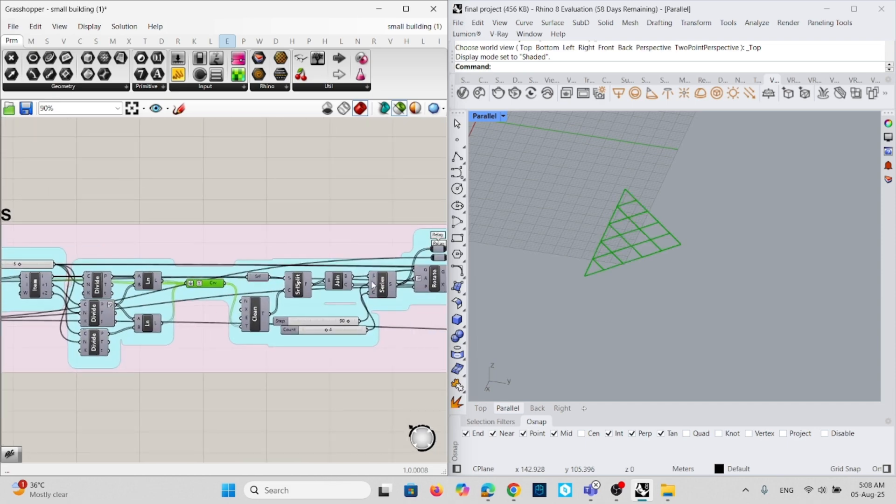
- Preview the rotated copies of the triangular grid and the resulting base mesh
{"action": "left_click", "coordinate": [435, 280]}
{"action": "right_click_drag", "start_coordinate": [435, 280], "coordinate": [252, 282]}
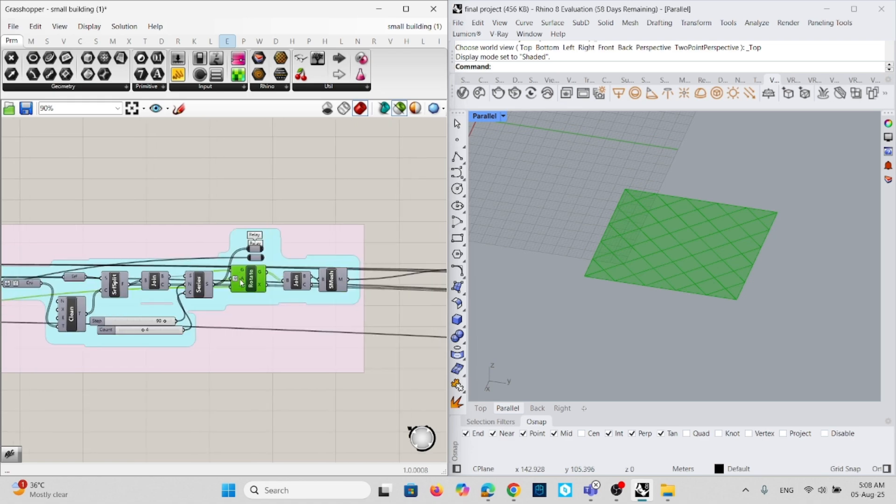
{"action": "left_click", "coordinate": [332, 280]}
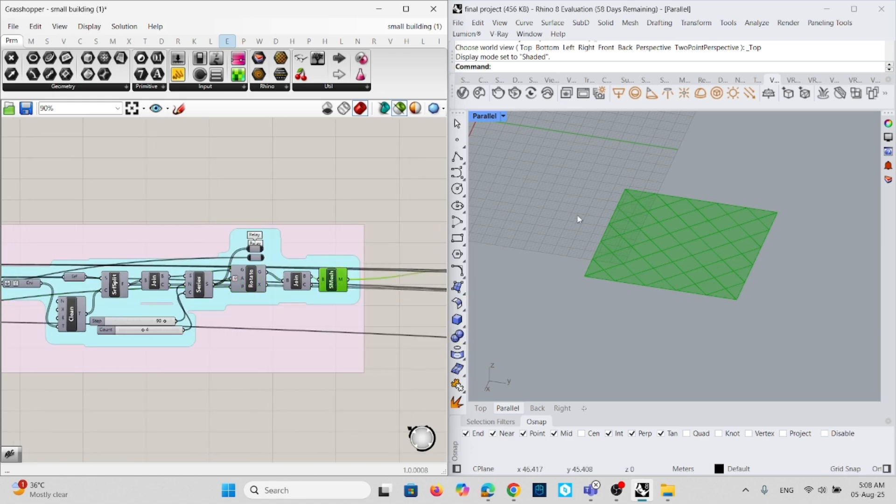
{"action": "left_click", "coordinate": [78, 277]}
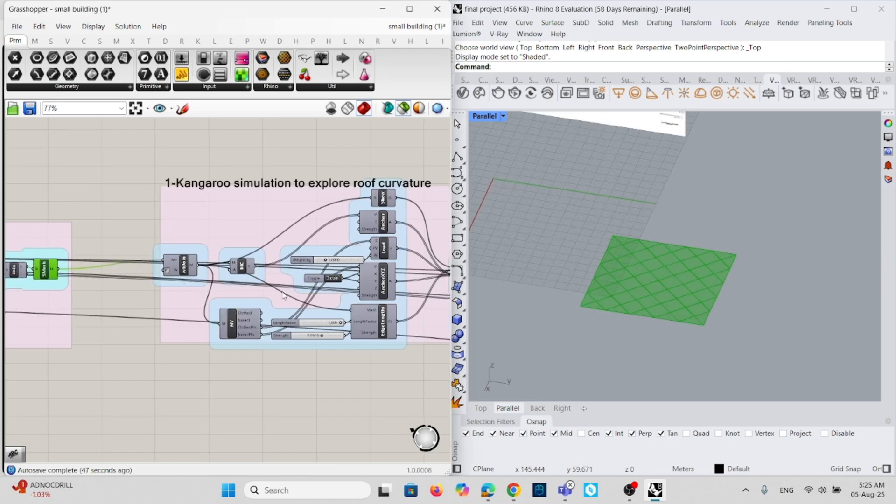
- Preview the simulated roof mesh output and reset the Kangaroo solver
{"action": "right_click_drag", "start_coordinate": [282, 292], "coordinate": [234, 297]}
{"action": "left_click", "coordinate": [404, 300]}
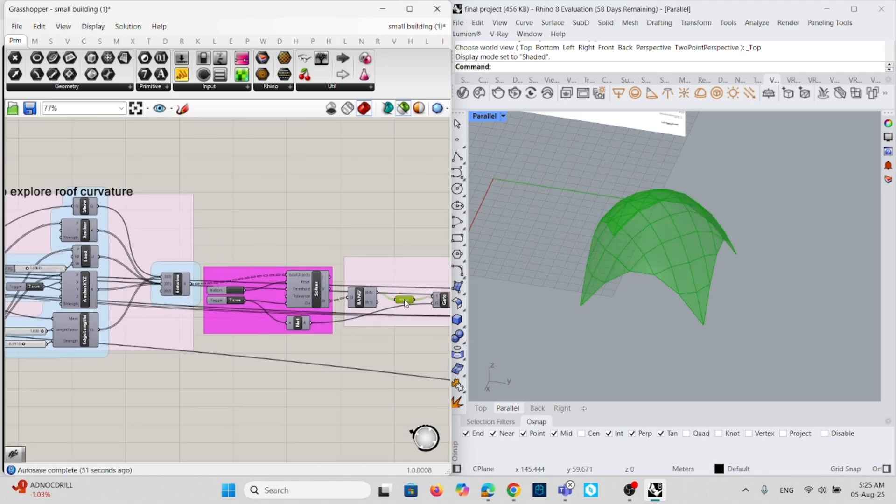
{"action": "scroll", "coordinate": [213, 305], "scroll_direction": "up", "scroll_amount": 2}
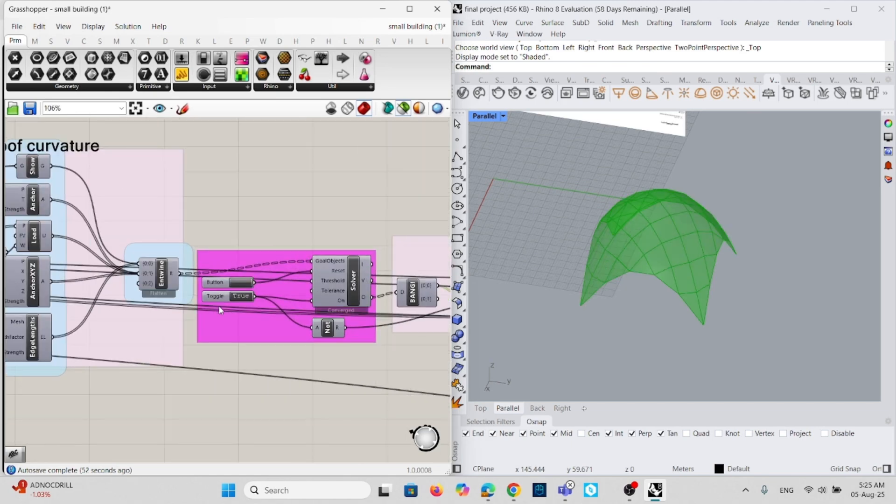
{"action": "left_click", "coordinate": [241, 285]}
{"action": "left_click", "coordinate": [241, 285]}
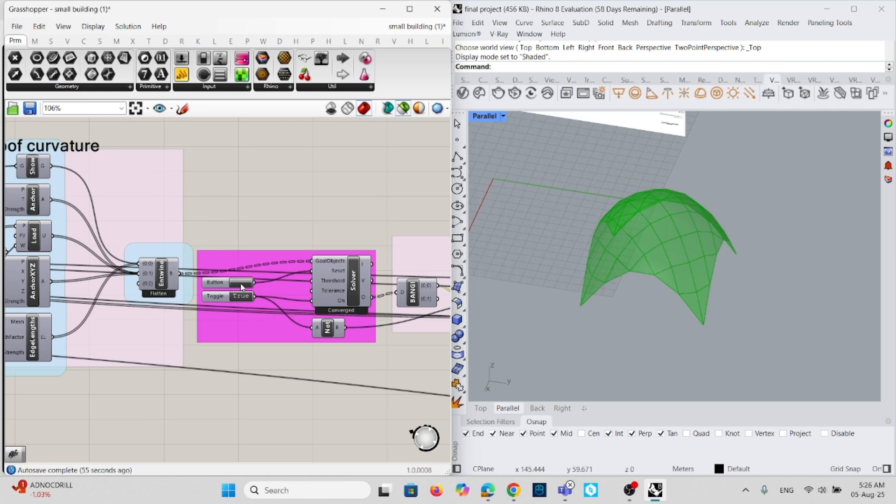
- Set the Load goal's weighting to 2.5867 and adjust the EdgeLengths goal's length factor
{"action": "right_click_drag", "start_coordinate": [76, 271], "coordinate": [242, 271]}
{"action": "left_click", "coordinate": [234, 238]}
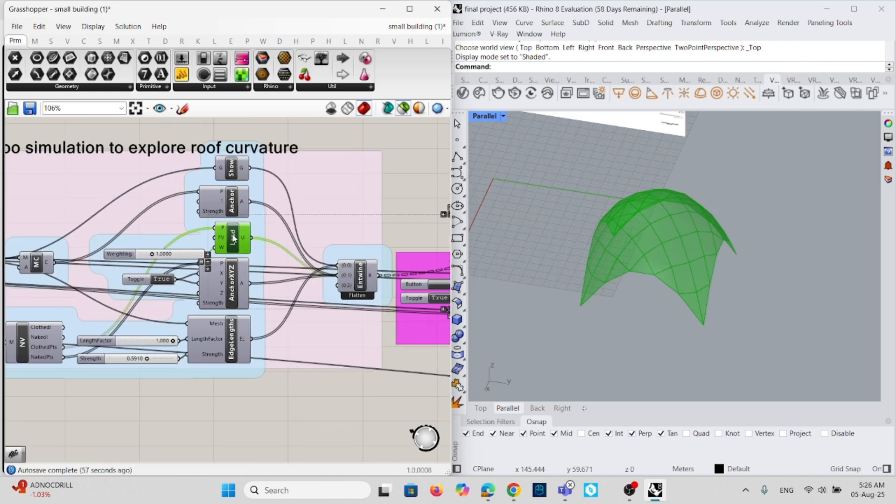
{"action": "left_click", "coordinate": [238, 345], "text": "shift"}
{"action": "right_click_drag", "start_coordinate": [192, 337], "coordinate": [242, 316]}
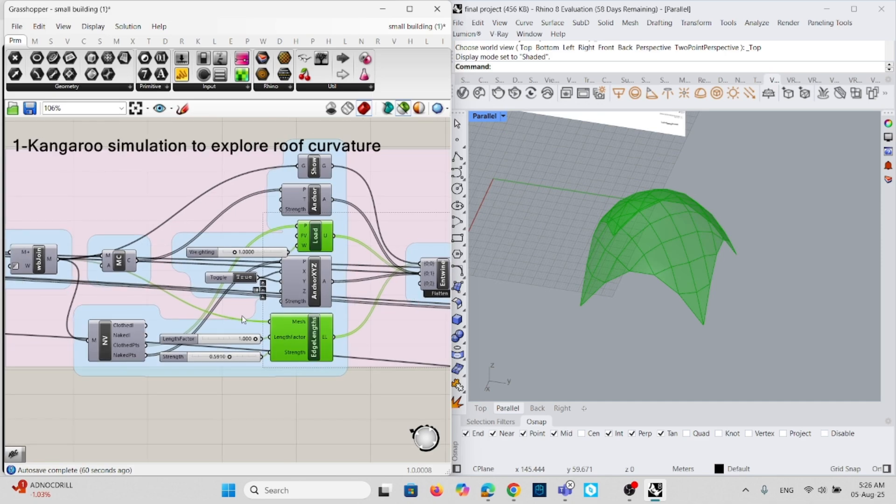
{"action": "scroll", "coordinate": [236, 260], "scroll_direction": "up", "scroll_amount": 2}
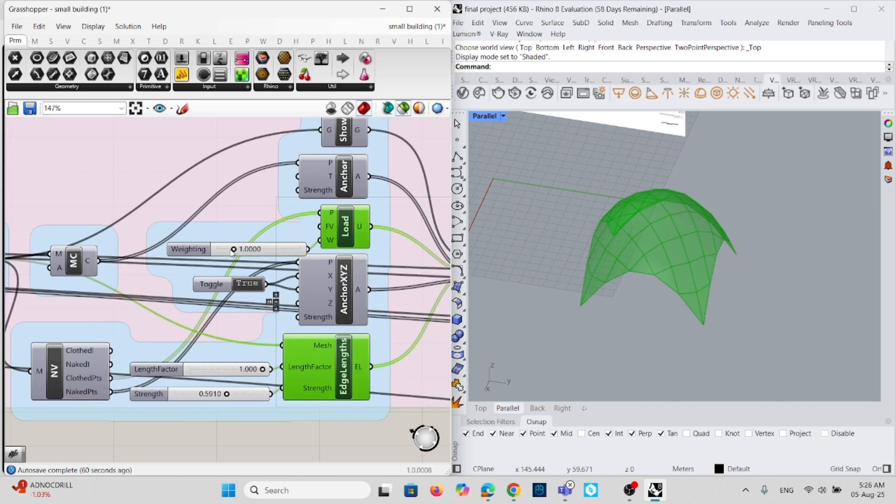
{"action": "left_click_drag", "start_coordinate": [234, 250], "coordinate": [261, 250]}
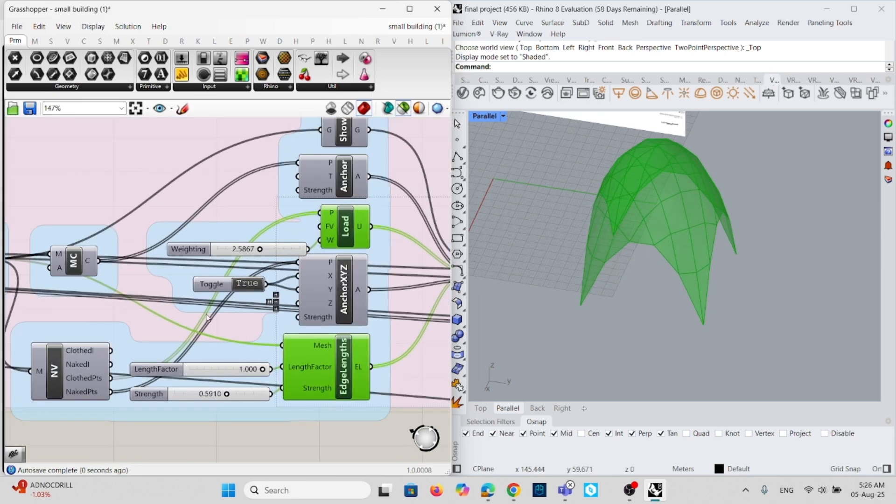
{"action": "left_click_drag", "start_coordinate": [264, 369], "coordinate": [229, 395]}
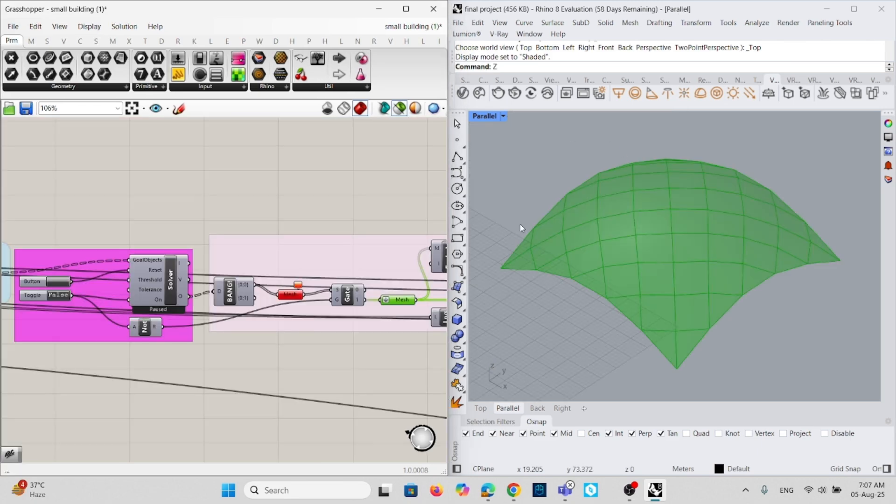
- Preview the mesh pieces of Segments N01, N02, N03 and N04 together
{"action": "scroll", "coordinate": [186, 263], "scroll_direction": "down", "scroll_amount": 8}
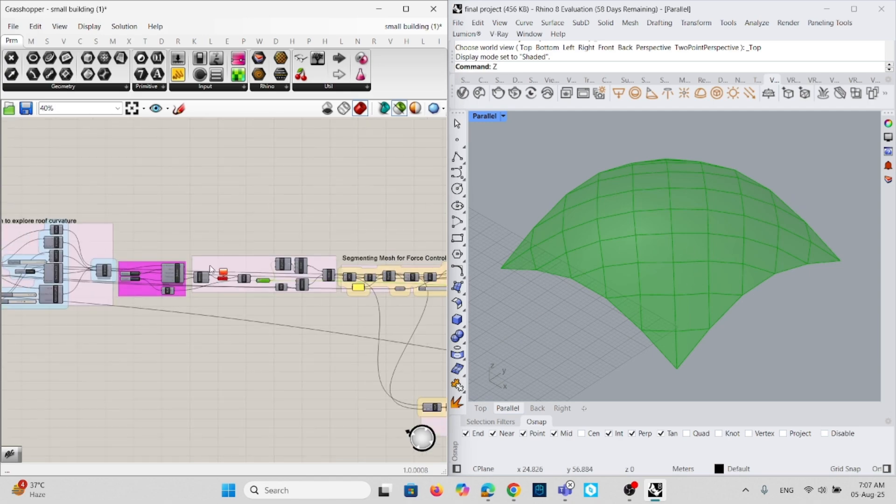
{"action": "right_click_drag", "start_coordinate": [350, 269], "coordinate": [259, 255]}
{"action": "scroll", "coordinate": [260, 255], "scroll_direction": "up", "scroll_amount": 4}
{"action": "left_click", "coordinate": [332, 208]}
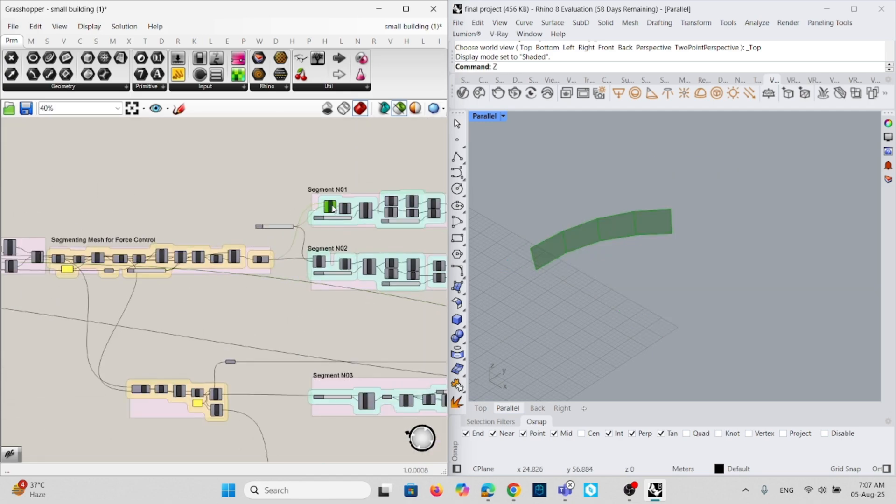
{"action": "left_click", "coordinate": [319, 261], "text": "shift"}
{"action": "left_click", "coordinate": [372, 403], "text": "shift"}
{"action": "right_click_drag", "start_coordinate": [370, 400], "coordinate": [364, 318]}
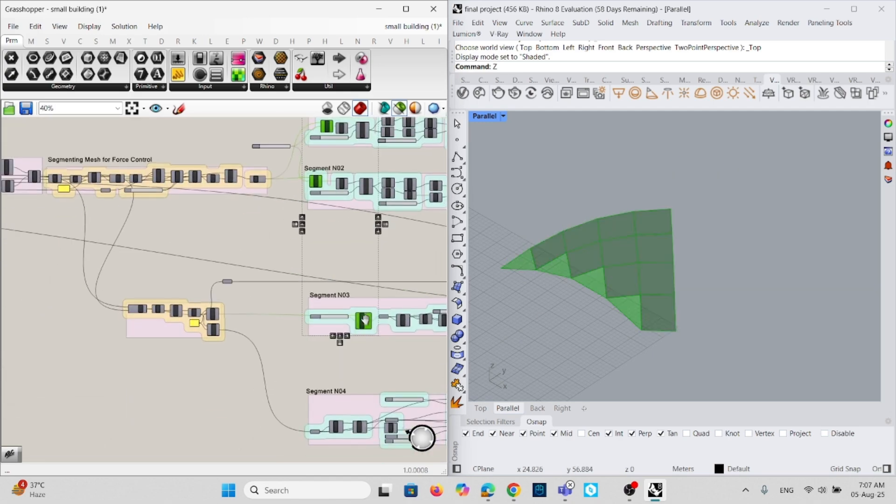
{"action": "scroll", "coordinate": [328, 427], "scroll_direction": "up", "scroll_amount": 2}
{"action": "left_click", "coordinate": [310, 438], "text": "shift"}
{"action": "scroll", "coordinate": [313, 425], "scroll_direction": "down", "scroll_amount": 4}
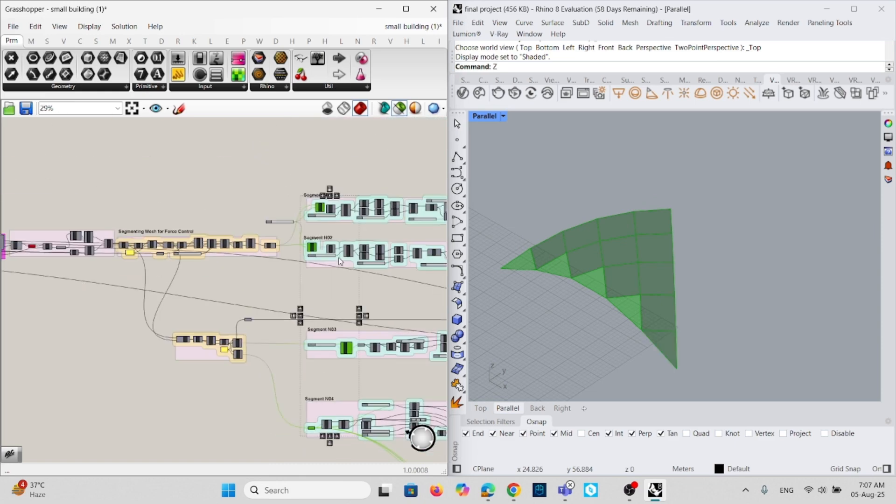
- Preview the quad mesh pieces of Segments N01 and N02 and the shared component that feeds both
{"action": "right_click_drag", "start_coordinate": [338, 256], "coordinate": [335, 292]}
{"action": "scroll", "coordinate": [313, 222], "scroll_direction": "up", "scroll_amount": 3}
{"action": "left_click", "coordinate": [314, 221]}
{"action": "scroll", "coordinate": [329, 192], "scroll_direction": "up", "scroll_amount": 2}
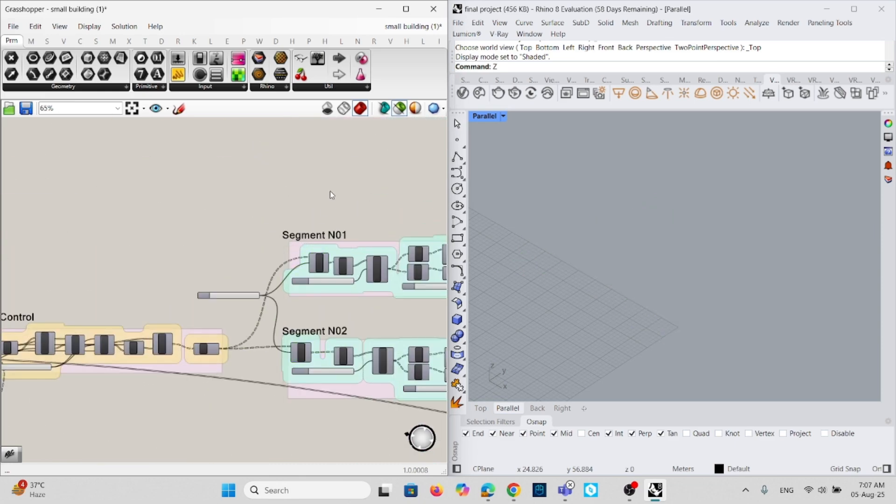
{"action": "left_click", "coordinate": [325, 258]}
{"action": "left_click", "coordinate": [304, 354], "text": "shift"}
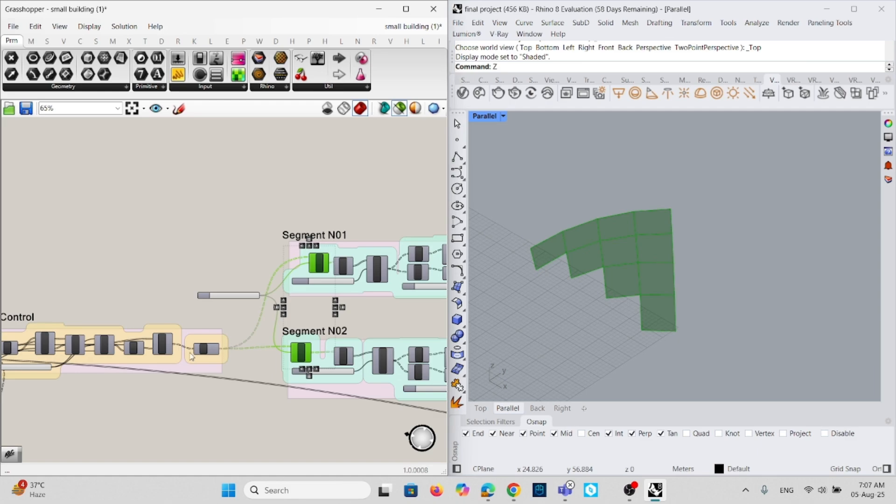
{"action": "left_click", "coordinate": [206, 348]}
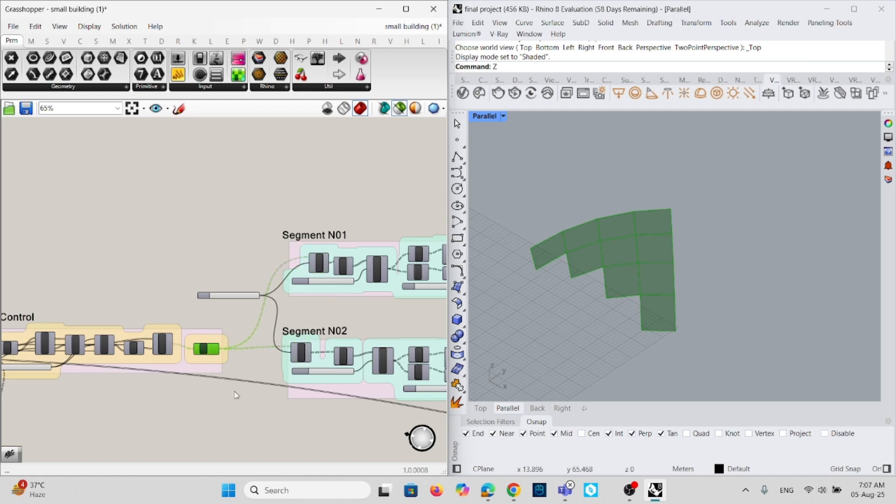
- Preview the triangular edge pieces that feed Segments N03 and N04
{"action": "right_click_drag", "start_coordinate": [231, 363], "coordinate": [268, 207]}
{"action": "scroll", "coordinate": [268, 207], "scroll_direction": "down", "scroll_amount": 1}
{"action": "left_click", "coordinate": [196, 347]}
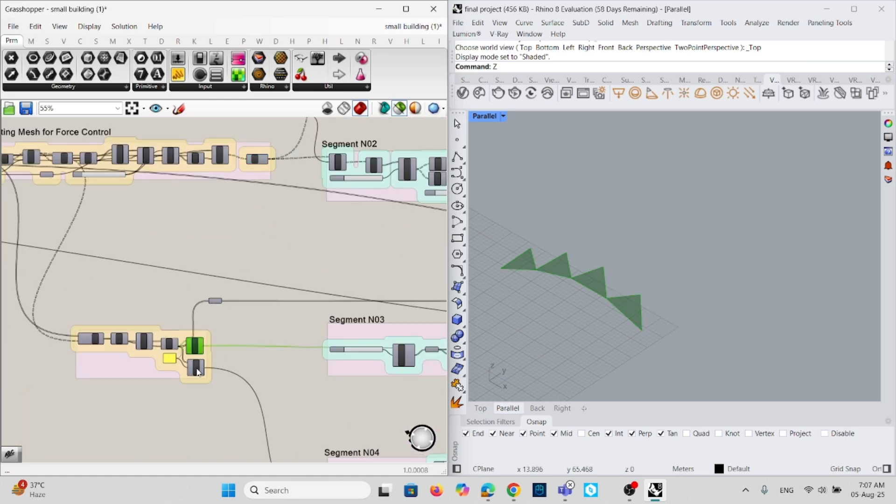
{"action": "left_click", "coordinate": [196, 372], "text": "shift"}
- Preview the outputs of the three grouped Kangaroo solvers together and examine the button and toggle that drive them
{"action": "scroll", "coordinate": [258, 301], "scroll_direction": "down", "scroll_amount": 4}
{"action": "right_click_drag", "start_coordinate": [411, 196], "coordinate": [171, 179]}
{"action": "scroll", "coordinate": [347, 257], "scroll_direction": "up", "scroll_amount": 4}
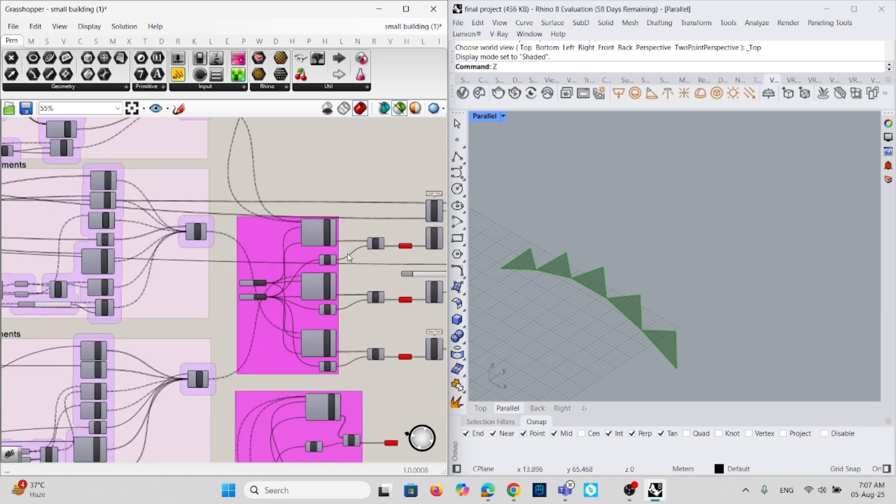
{"action": "left_click", "coordinate": [321, 239]}
{"action": "left_click", "coordinate": [321, 291], "text": "shift"}
{"action": "left_click", "coordinate": [327, 353], "text": "shift"}
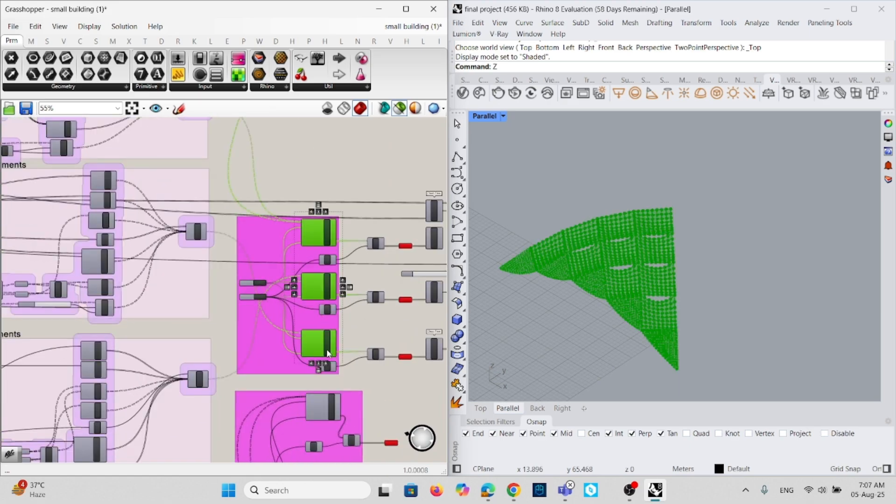
{"action": "right_click_drag", "start_coordinate": [312, 326], "coordinate": [369, 323]}
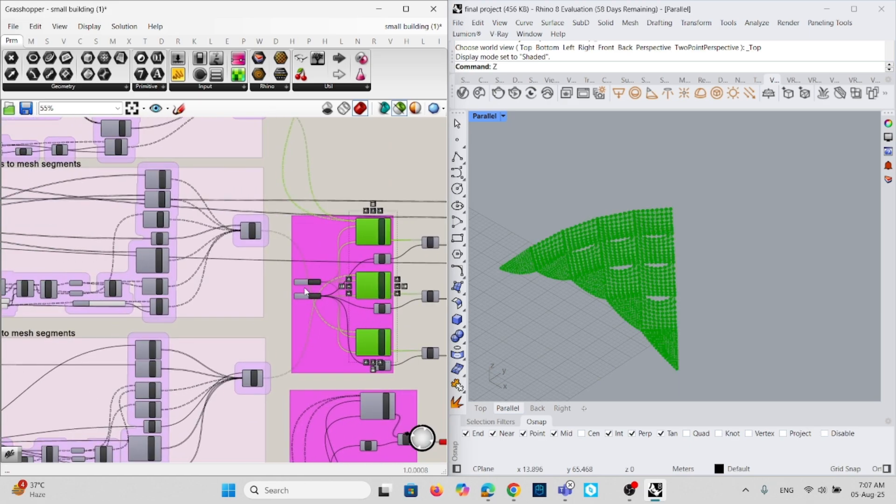
{"action": "scroll", "coordinate": [305, 291], "scroll_direction": "up", "scroll_amount": 5}
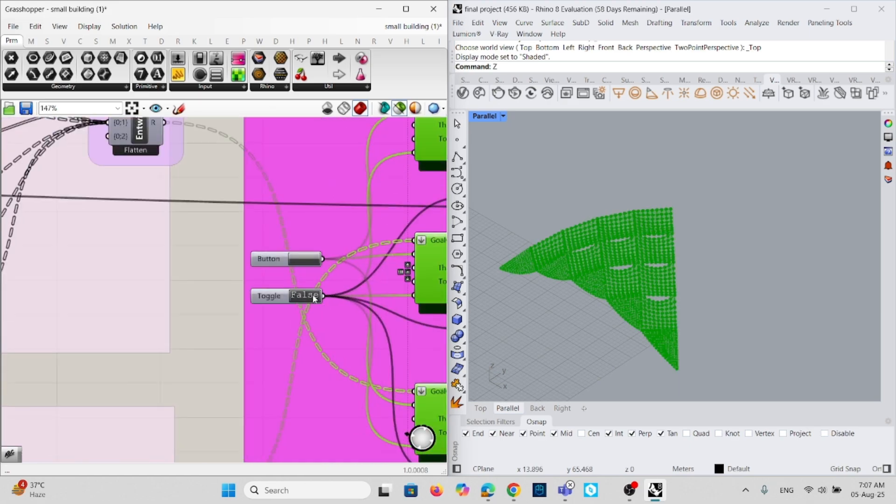
- Trigger the Kangaroo solvers' reset button and simulation toggle, and preview the three Mesh outputs after the gates
{"action": "left_click", "coordinate": [307, 262]}
{"action": "left_click", "coordinate": [306, 296]}
{"action": "scroll", "coordinate": [362, 215], "scroll_direction": "down", "scroll_amount": 3}
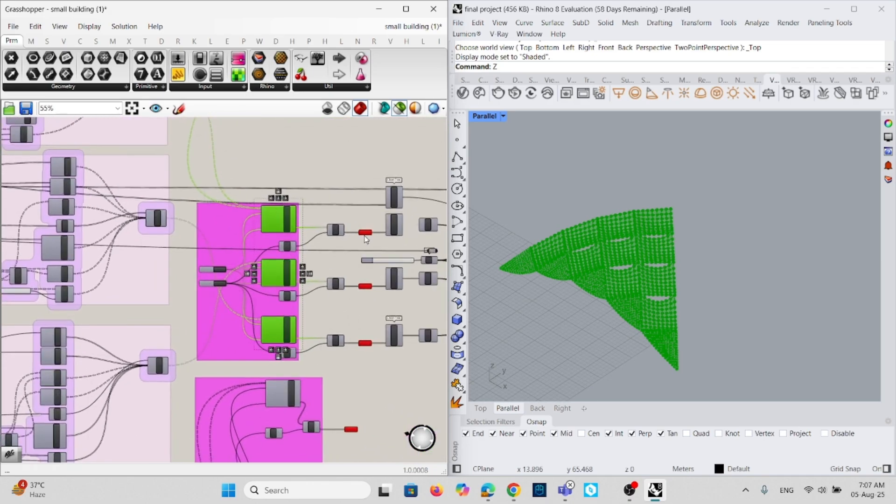
{"action": "left_click_drag", "start_coordinate": [362, 215], "coordinate": [348, 395]}
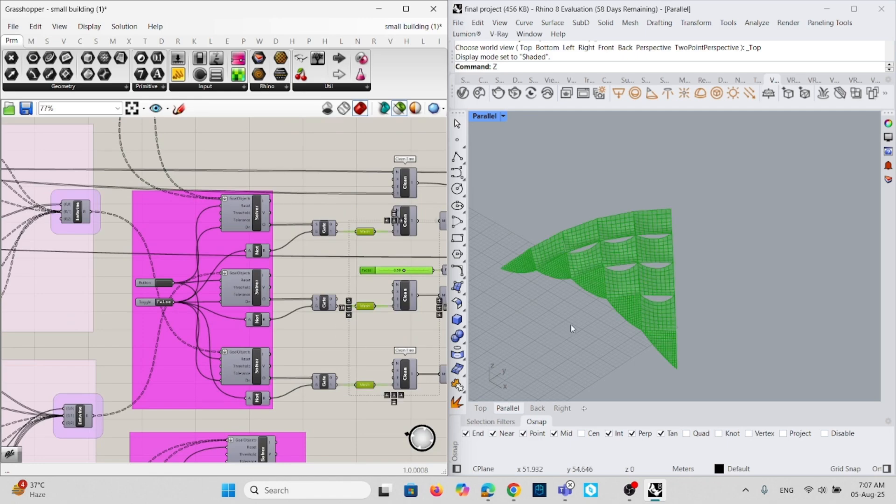
{"action": "scroll", "coordinate": [570, 324], "scroll_direction": "up", "scroll_amount": 3}
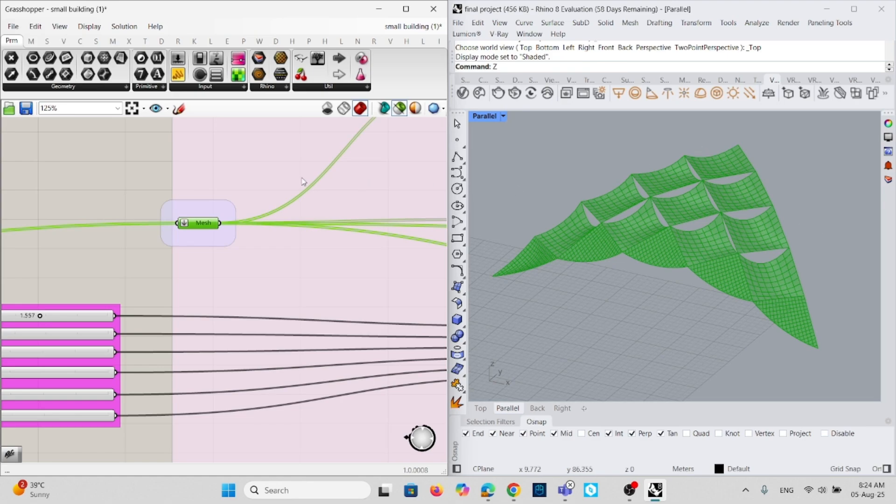
- Preview the straight base line together with the Project component's curve in the glass part of the definition
{"action": "right_click_drag", "start_coordinate": [262, 204], "coordinate": [117, 189]}
{"action": "right_click_drag", "start_coordinate": [355, 212], "coordinate": [182, 201]}
{"action": "right_click_drag", "start_coordinate": [426, 206], "coordinate": [192, 193]}
{"action": "left_click", "coordinate": [410, 194]}
{"action": "right_click_drag", "start_coordinate": [386, 194], "coordinate": [200, 209]}
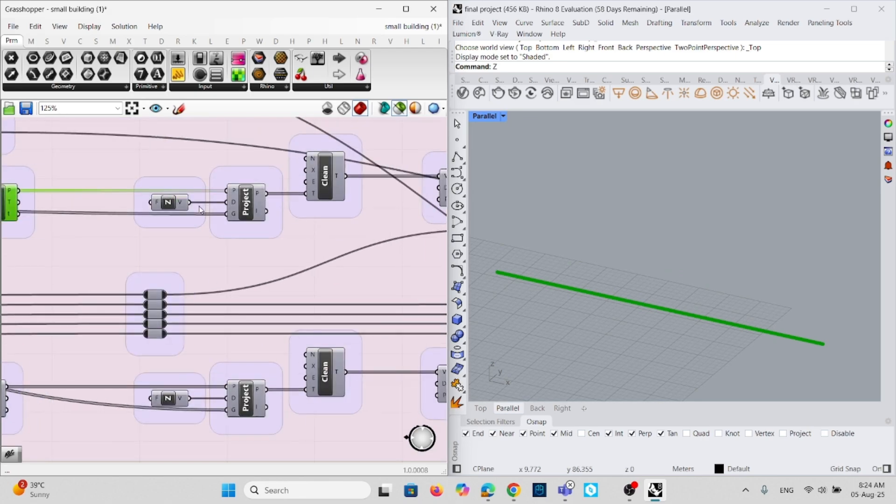
{"action": "left_click", "coordinate": [246, 204], "text": "shift"}
{"action": "scroll", "coordinate": [246, 206], "scroll_direction": "down", "scroll_amount": 3}
{"action": "right_click_drag", "start_coordinate": [374, 206], "coordinate": [250, 211]}
{"action": "right_click_drag", "start_coordinate": [406, 213], "coordinate": [271, 208]}
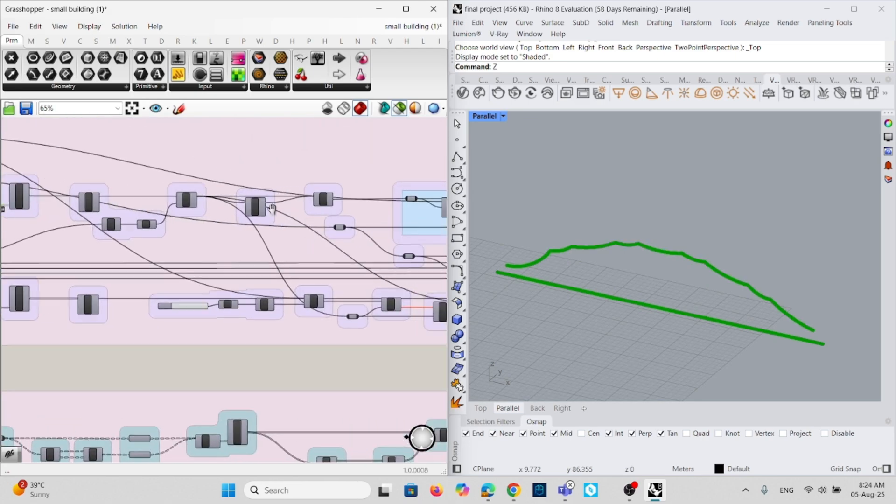
- Add the vertical wall surface between the base line and the roof-shaped curve to the preview
{"action": "right_click_drag", "start_coordinate": [336, 218], "coordinate": [89, 190]}
{"action": "scroll", "coordinate": [220, 194], "scroll_direction": "up", "scroll_amount": 3}
{"action": "left_click", "coordinate": [224, 190], "text": "shift"}
{"action": "scroll", "coordinate": [222, 195], "scroll_direction": "down", "scroll_amount": 4}
{"action": "right_click_drag", "start_coordinate": [364, 207], "coordinate": [167, 202]}
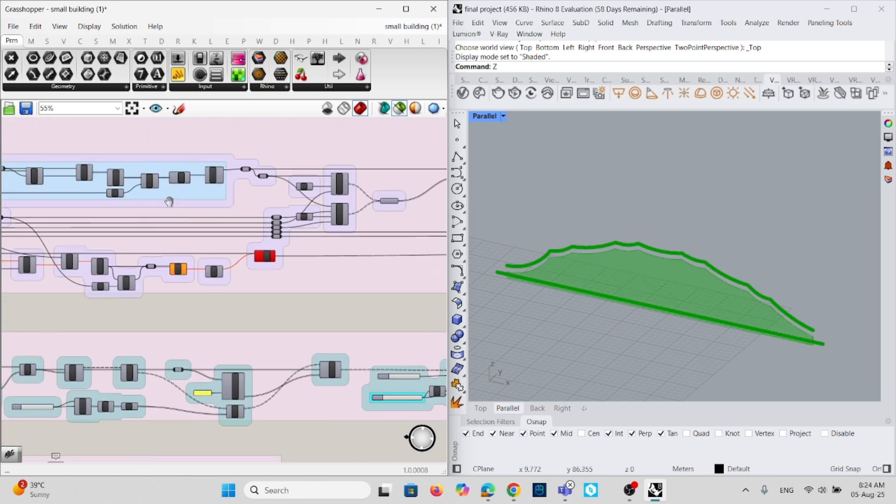
- Preview the Z and X Contour components together as the wall's horizontal and vertical grid lines
{"action": "right_click_drag", "start_coordinate": [336, 209], "coordinate": [268, 210]}
{"action": "scroll", "coordinate": [269, 210], "scroll_direction": "up", "scroll_amount": 4}
{"action": "left_click", "coordinate": [270, 201]}
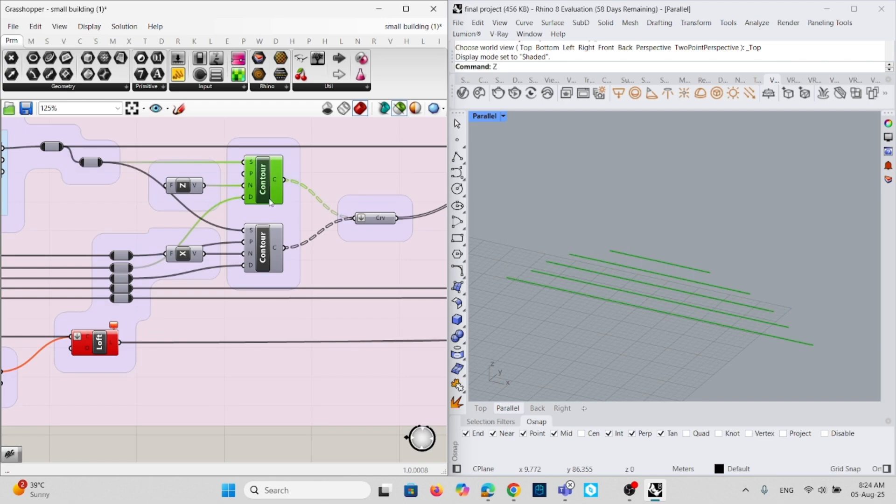
{"action": "left_click", "coordinate": [272, 226], "text": "shift"}
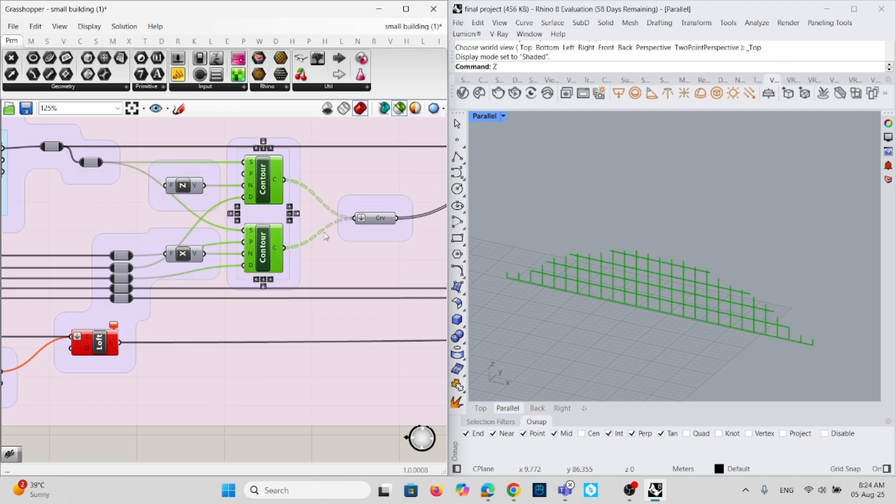
{"action": "right_click_drag", "start_coordinate": [320, 213], "coordinate": [255, 196]}
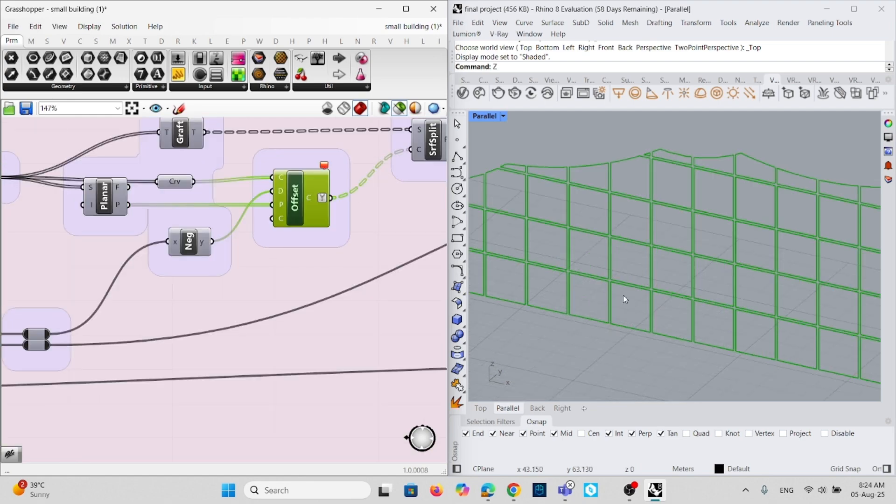
- Preview the frame strips from the OffSrf component together with the Rotate component it feeds
{"action": "right_click_drag", "start_coordinate": [159, 271], "coordinate": [44, 284]}
{"action": "scroll", "coordinate": [136, 266], "scroll_direction": "down", "scroll_amount": 3}
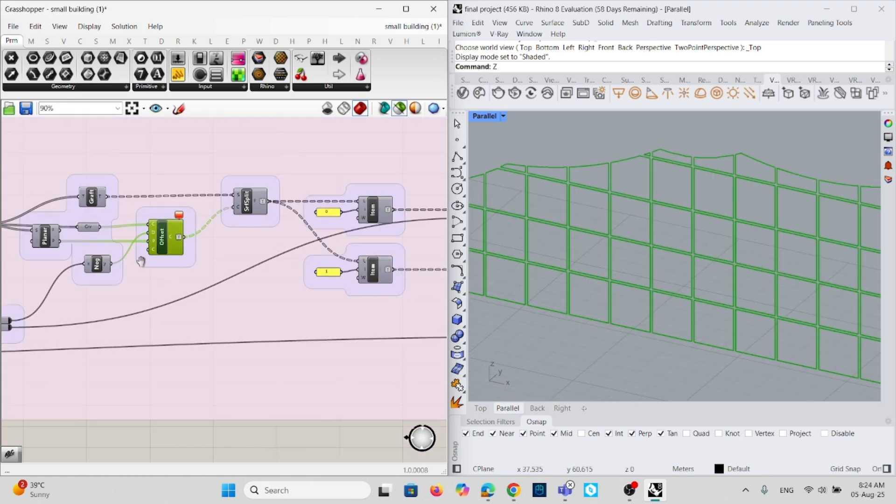
{"action": "right_click_drag", "start_coordinate": [378, 257], "coordinate": [17, 253]}
{"action": "left_click", "coordinate": [216, 217]}
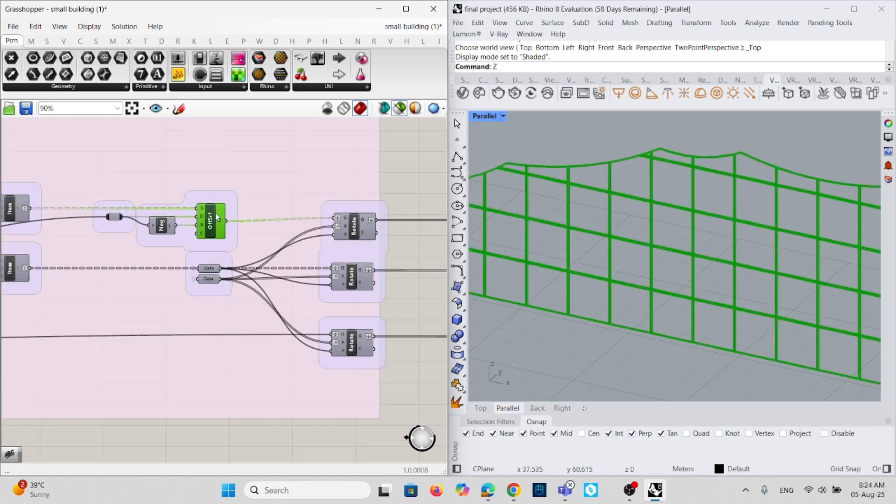
{"action": "left_click", "coordinate": [370, 233], "text": "shift"}
{"action": "right_click_drag", "start_coordinate": [622, 252], "coordinate": [626, 251]}
- Highlight the GLASS group and then the In -Between glazing group with their titles in the definition
{"action": "scroll", "coordinate": [282, 273], "scroll_direction": "down", "scroll_amount": 8}
{"action": "right_click_drag", "start_coordinate": [252, 266], "coordinate": [431, 264]}
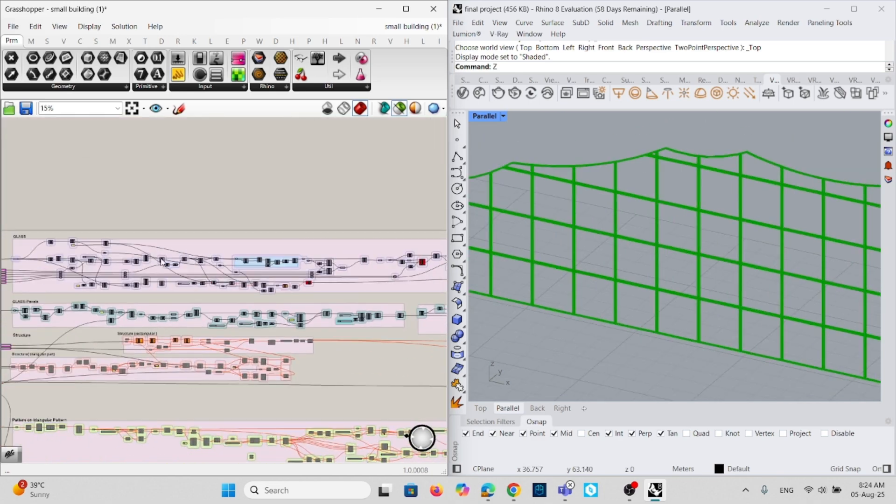
{"action": "right_click_drag", "start_coordinate": [161, 262], "coordinate": [227, 276]}
{"action": "scroll", "coordinate": [215, 279], "scroll_direction": "up", "scroll_amount": 5}
{"action": "scroll", "coordinate": [231, 269], "scroll_direction": "up", "scroll_amount": 3}
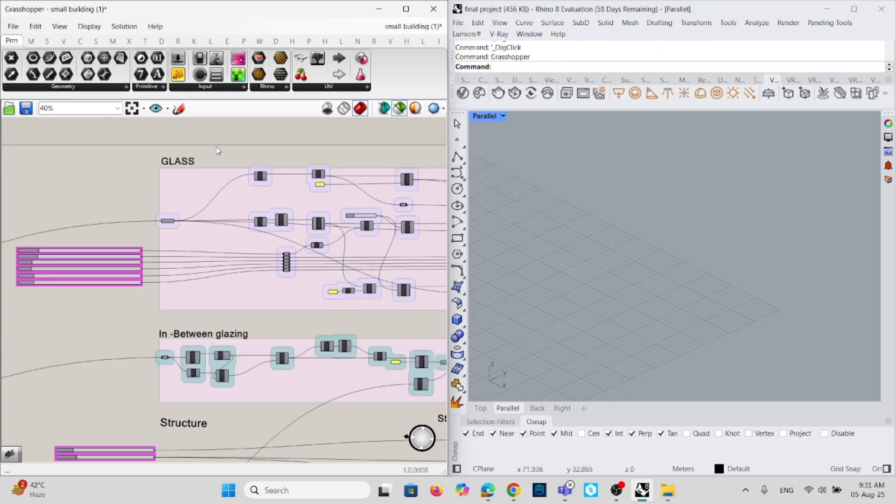
{"action": "left_click_drag", "start_coordinate": [220, 143], "coordinate": [150, 185]}
{"action": "right_click_drag", "start_coordinate": [202, 333], "coordinate": [214, 259]}
{"action": "scroll", "coordinate": [214, 260], "scroll_direction": "up", "scroll_amount": 4}
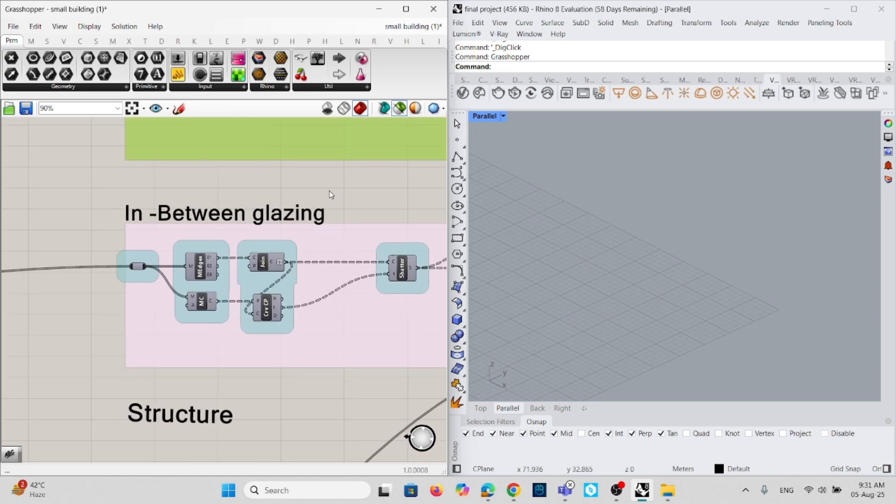
{"action": "left_click_drag", "start_coordinate": [331, 190], "coordinate": [127, 240]}
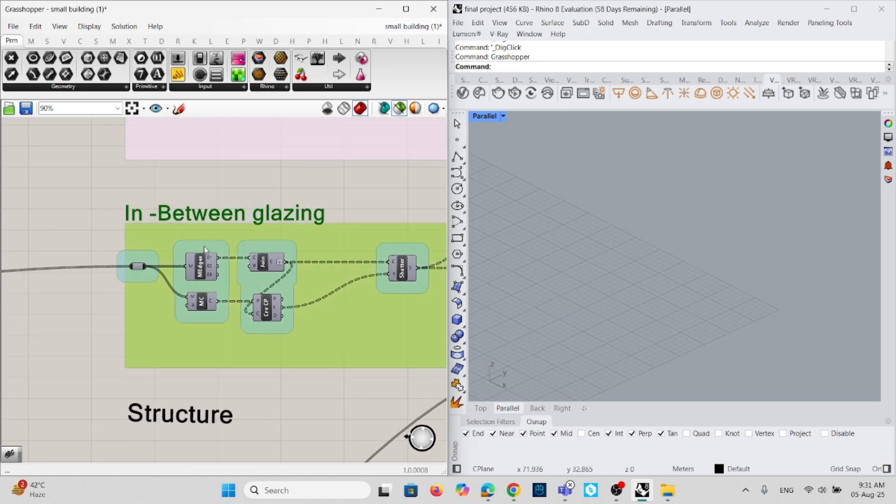
- Preview the mesh edges from the MEdges component at the start of the In -Between glazing group
{"action": "right_click_drag", "start_coordinate": [205, 246], "coordinate": [189, 213]}
{"action": "scroll", "coordinate": [186, 231], "scroll_direction": "up", "scroll_amount": 1}
{"action": "left_click", "coordinate": [186, 233]}
{"action": "scroll", "coordinate": [186, 234], "scroll_direction": "down", "scroll_amount": 4}
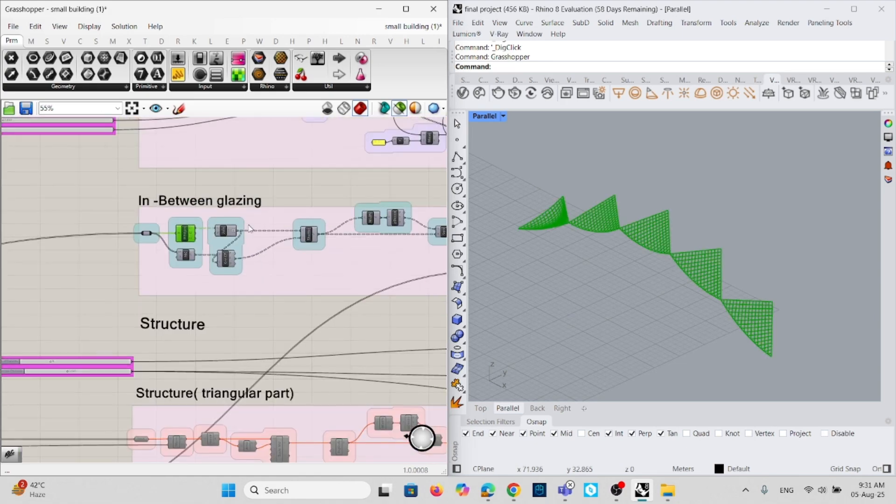
- Preview the MidPt points together with the curves of the component fed by Cull i and Edges
{"action": "right_click_drag", "start_coordinate": [259, 225], "coordinate": [52, 209]}
{"action": "scroll", "coordinate": [129, 210], "scroll_direction": "up", "scroll_amount": 3}
{"action": "left_click", "coordinate": [128, 211]}
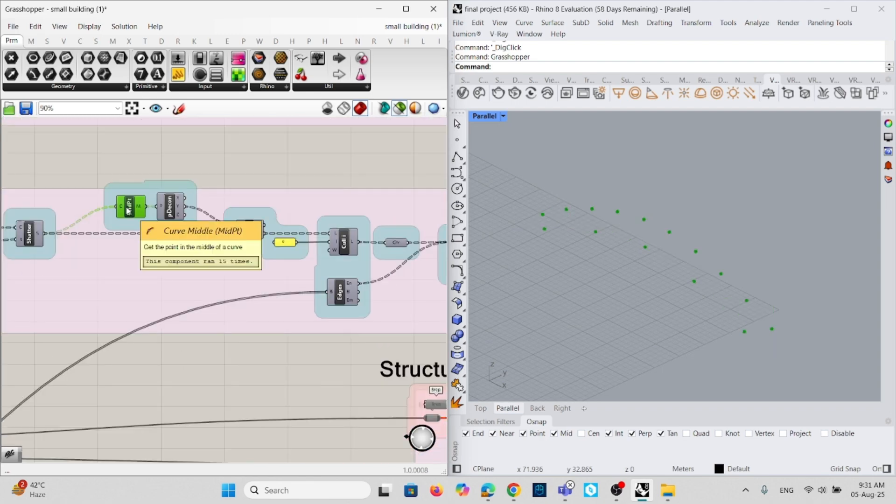
{"action": "right_click_drag", "start_coordinate": [348, 264], "coordinate": [324, 262]}
{"action": "left_click", "coordinate": [443, 264], "text": "shift"}
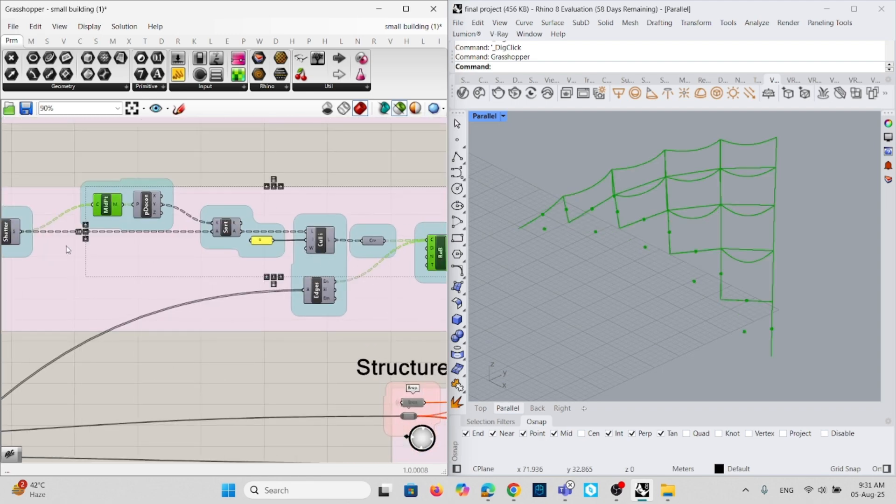
- Add all three Rotate components at the end of the In -Between glazing group to the preview
{"action": "scroll", "coordinate": [18, 235], "scroll_direction": "down", "scroll_amount": 7}
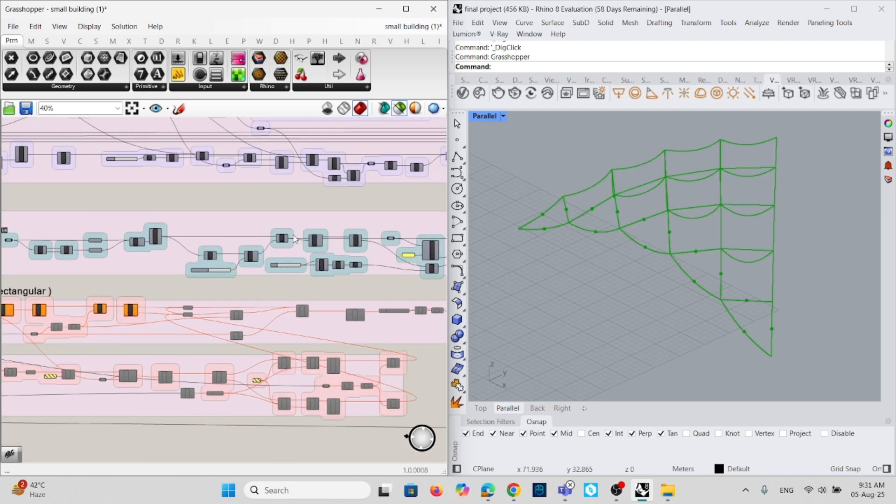
{"action": "scroll", "coordinate": [104, 240], "scroll_direction": "up", "scroll_amount": 5}
{"action": "left_click", "coordinate": [102, 240]}
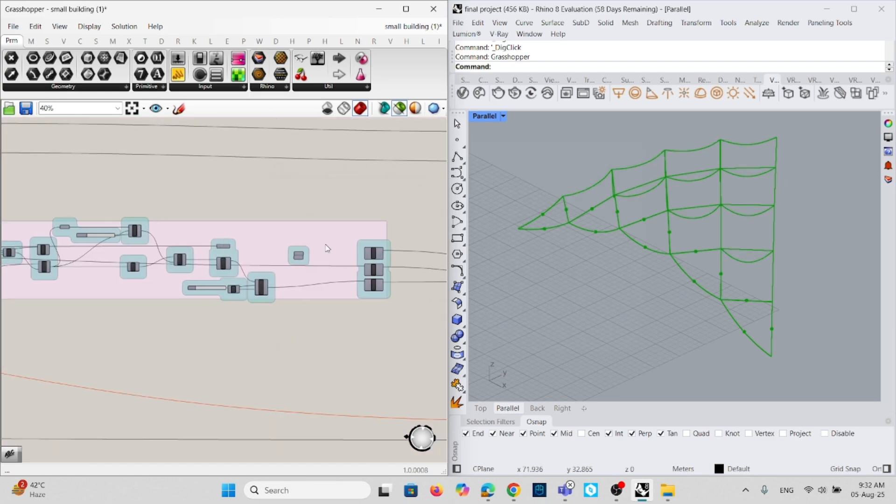
{"action": "right_click_drag", "start_coordinate": [360, 243], "coordinate": [324, 245]}
{"action": "scroll", "coordinate": [346, 275], "scroll_direction": "up", "scroll_amount": 5}
{"action": "left_click", "coordinate": [295, 261]}
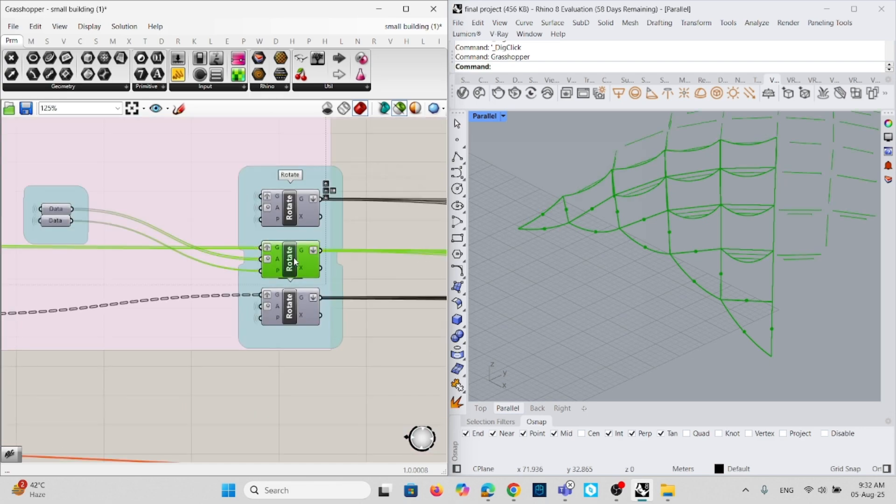
{"action": "left_click", "coordinate": [299, 298], "text": "shift"}
{"action": "left_click", "coordinate": [291, 226], "text": "shift"}
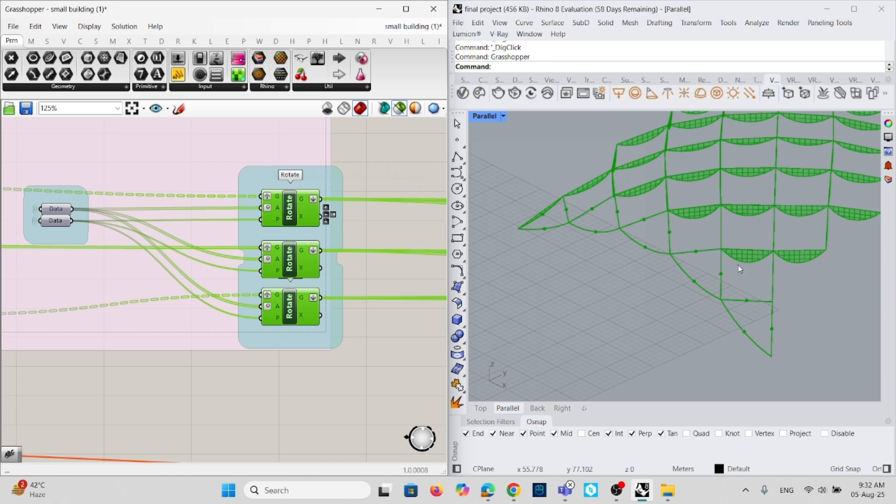
{"action": "scroll", "coordinate": [758, 226], "scroll_direction": "up", "scroll_amount": 5}
{"action": "scroll", "coordinate": [676, 239], "scroll_direction": "down", "scroll_amount": 5}
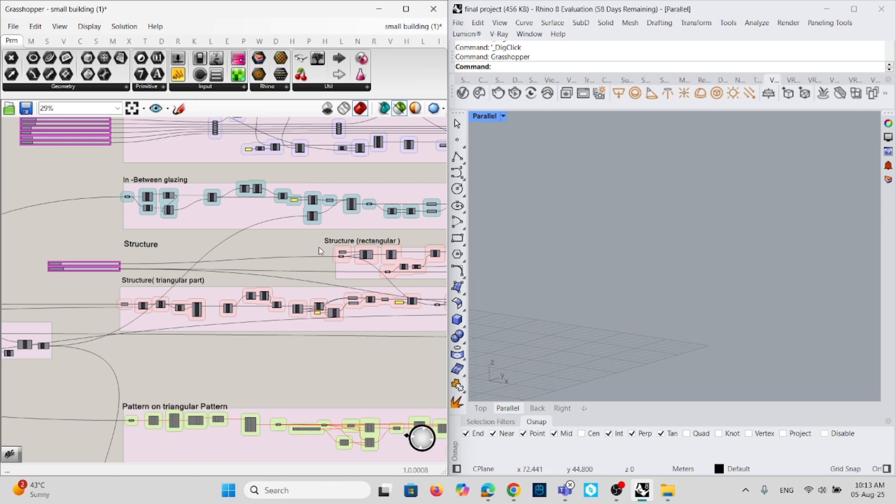
- Examine the layout of the Structure section, with its rectangular and triangular part groups and their shared inputs
{"action": "right_click_drag", "start_coordinate": [362, 256], "coordinate": [306, 258]}
{"action": "scroll", "coordinate": [307, 261], "scroll_direction": "up", "scroll_amount": 6}
{"action": "scroll", "coordinate": [308, 262], "scroll_direction": "down", "scroll_amount": 5}
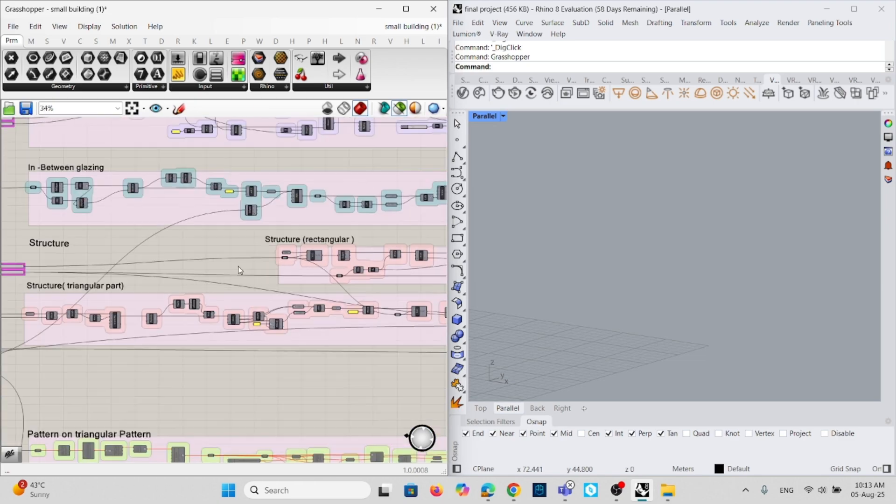
{"action": "right_click_drag", "start_coordinate": [238, 271], "coordinate": [333, 264]}
{"action": "scroll", "coordinate": [143, 286], "scroll_direction": "up", "scroll_amount": 5}
{"action": "scroll", "coordinate": [180, 283], "scroll_direction": "down", "scroll_amount": 4}
{"action": "right_click_drag", "start_coordinate": [403, 257], "coordinate": [204, 257]}
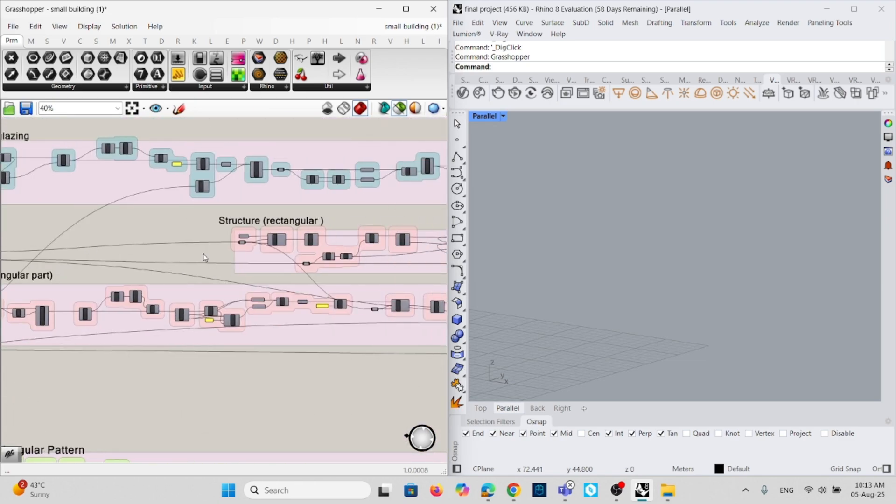
{"action": "scroll", "coordinate": [204, 254], "scroll_direction": "up", "scroll_amount": 4}
{"action": "scroll", "coordinate": [205, 230], "scroll_direction": "up", "scroll_amount": 4}
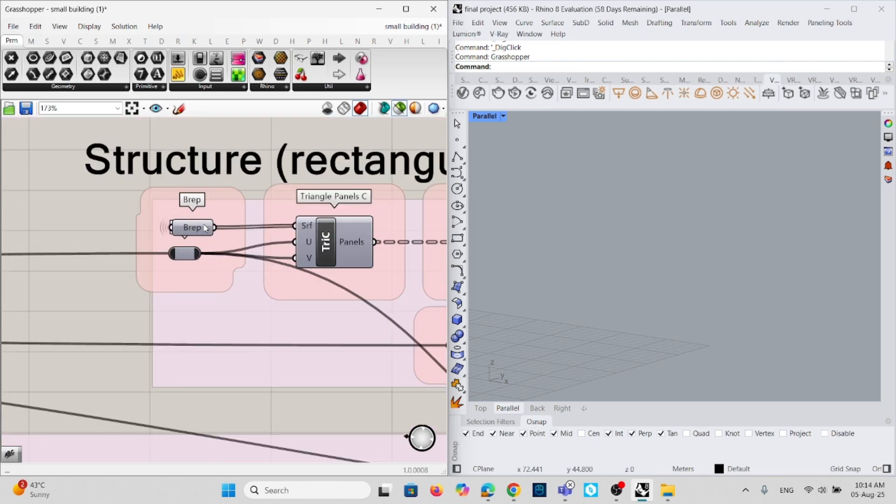
- Preview the Brep surfaces and the Triangle Panels C panels in the Structure (rectangular) group
{"action": "scroll", "coordinate": [204, 227], "scroll_direction": "down", "scroll_amount": 3}
{"action": "left_click", "coordinate": [204, 227]}
{"action": "left_click", "coordinate": [286, 236]}
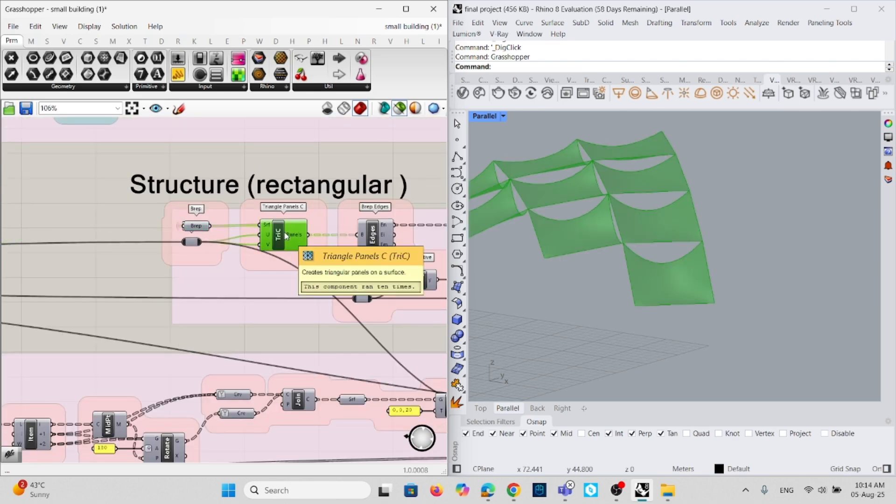
{"action": "scroll", "coordinate": [327, 236], "scroll_direction": "down", "scroll_amount": 4}
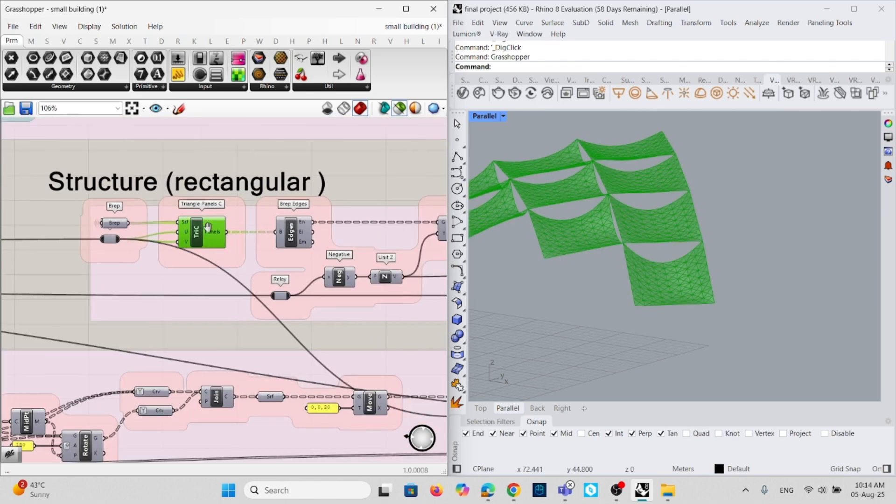
- Preview the combined triangulated lattice from the component before Rotate in the Structure (rectangular) group
{"action": "right_click_drag", "start_coordinate": [341, 235], "coordinate": [235, 235]}
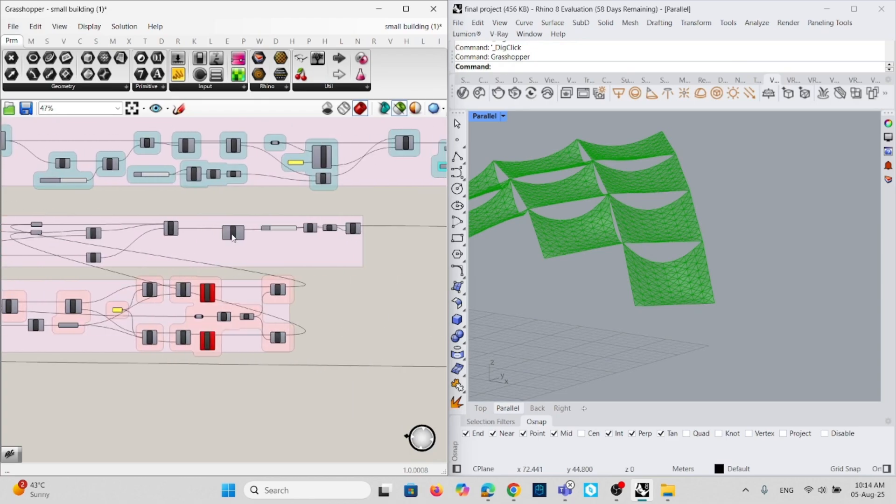
{"action": "scroll", "coordinate": [164, 227], "scroll_direction": "up", "scroll_amount": 5}
{"action": "left_click", "coordinate": [174, 230]}
{"action": "scroll", "coordinate": [174, 230], "scroll_direction": "down", "scroll_amount": 5}
{"action": "right_click_drag", "start_coordinate": [295, 222], "coordinate": [199, 222]}
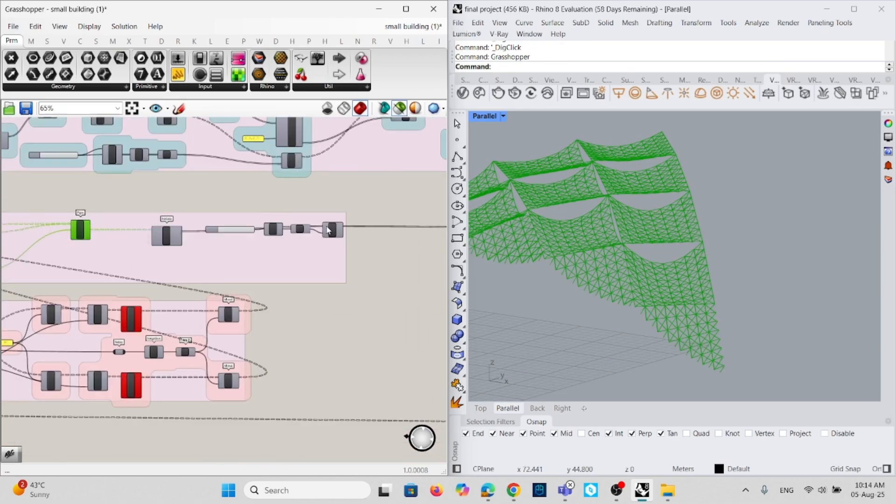
- Preview the complete rotated lattice from the final Move component and examine the value slider chain feeding it
{"action": "scroll", "coordinate": [336, 231], "scroll_direction": "up", "scroll_amount": 5}
{"action": "left_click", "coordinate": [336, 232]}
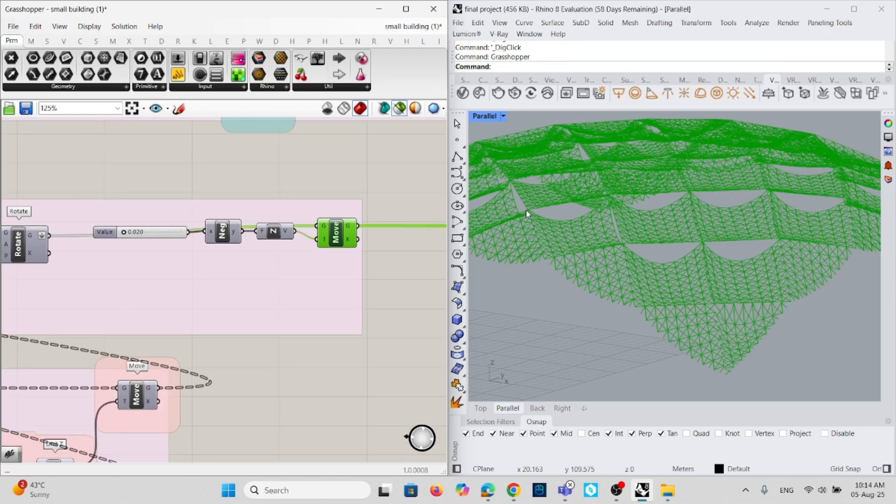
{"action": "scroll", "coordinate": [303, 233], "scroll_direction": "up", "scroll_amount": 2}
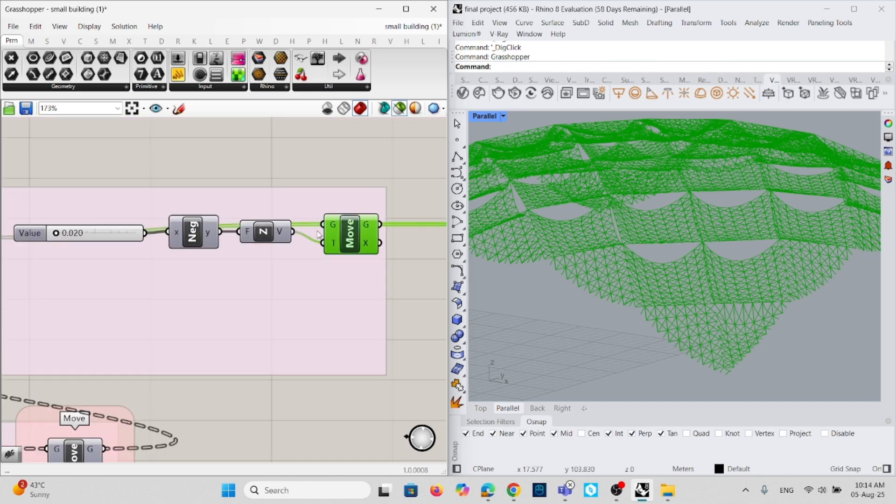
{"action": "scroll", "coordinate": [253, 230], "scroll_direction": "down", "scroll_amount": 6}
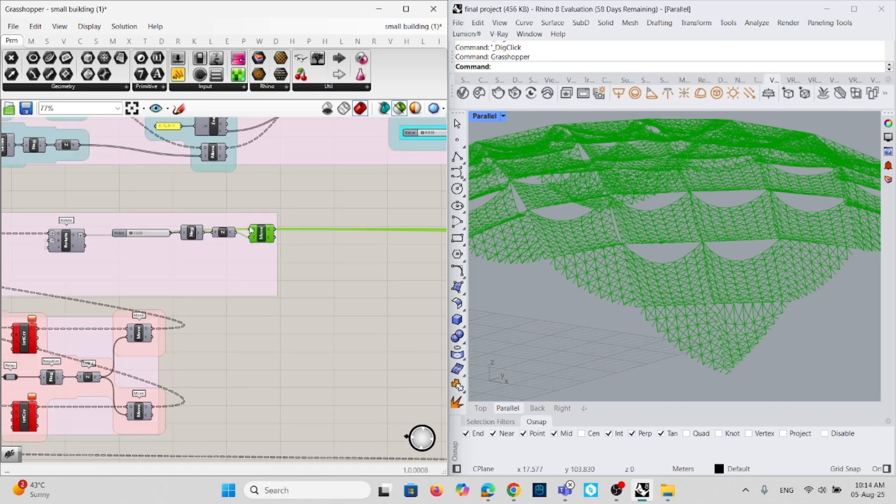
- Preview the input mesh at the start of the Structure( triangular part) group
{"action": "scroll", "coordinate": [105, 265], "scroll_direction": "up", "scroll_amount": 3}
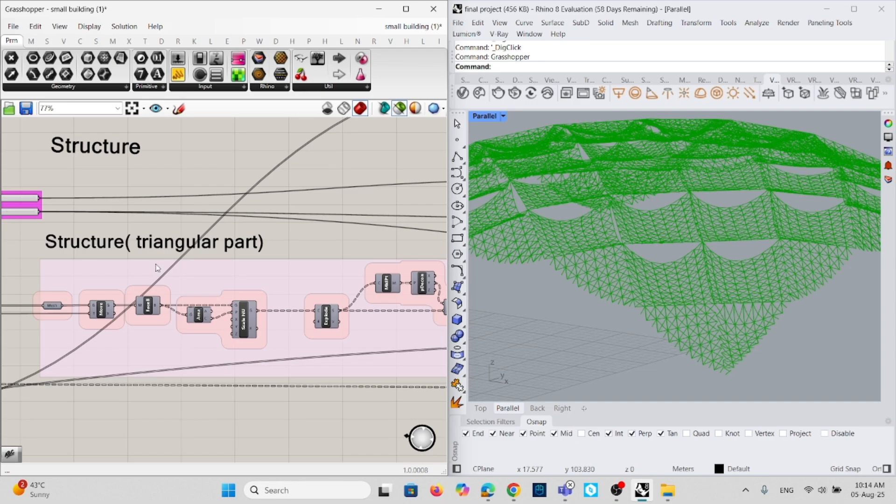
{"action": "left_click", "coordinate": [109, 296]}
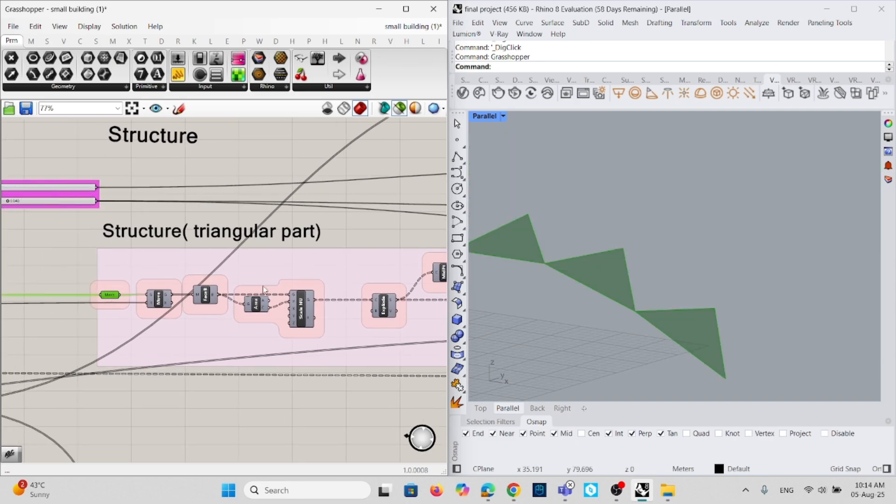
- Preview the scaled triangles from Scale NU and the Rotate output in the Structure( triangular part) group
{"action": "right_click_drag", "start_coordinate": [300, 314], "coordinate": [243, 299]}
{"action": "left_click", "coordinate": [243, 300]}
{"action": "scroll", "coordinate": [240, 294], "scroll_direction": "down", "scroll_amount": 3}
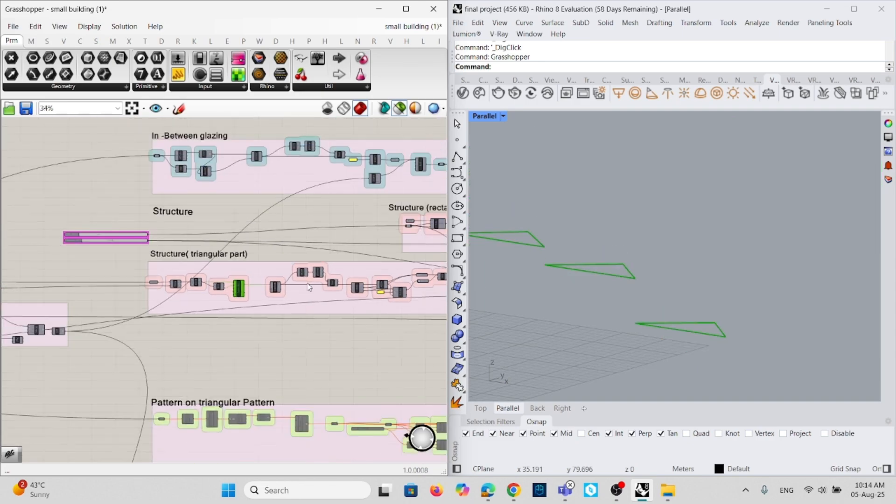
{"action": "right_click_drag", "start_coordinate": [397, 294], "coordinate": [308, 291]}
{"action": "scroll", "coordinate": [308, 291], "scroll_direction": "up", "scroll_amount": 3}
{"action": "left_click", "coordinate": [313, 291], "text": "shift"}
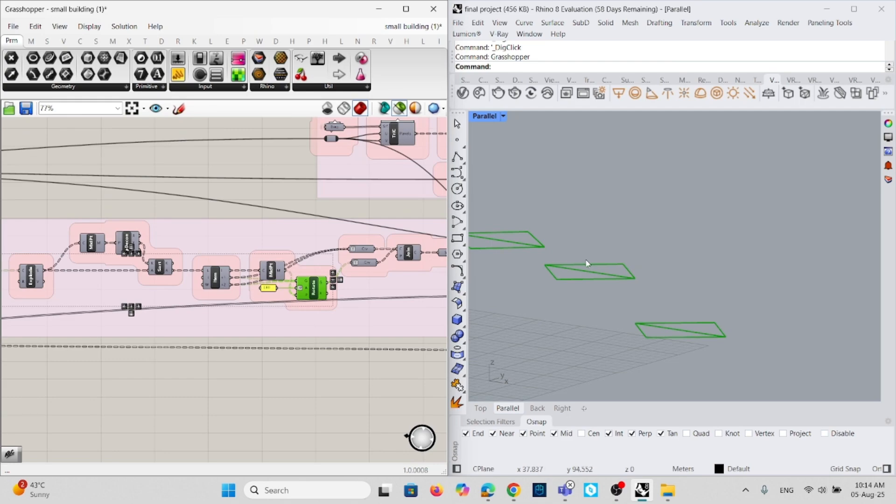
- Preview the panel grid from the component feeding Brep Edges in the Structure( triangular part) group
{"action": "right_click_drag", "start_coordinate": [587, 263], "coordinate": [516, 270]}
{"action": "scroll", "coordinate": [355, 269], "scroll_direction": "down", "scroll_amount": 3}
{"action": "right_click_drag", "start_coordinate": [357, 277], "coordinate": [310, 279]}
{"action": "scroll", "coordinate": [330, 285], "scroll_direction": "up", "scroll_amount": 5}
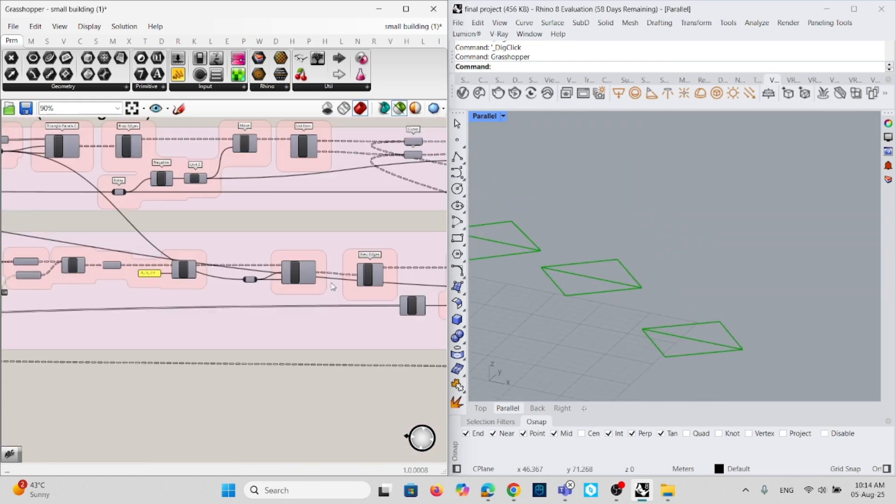
{"action": "left_click", "coordinate": [290, 266]}
{"action": "scroll", "coordinate": [290, 266], "scroll_direction": "down", "scroll_amount": 6}
- Preview the division points from both Project components together in the Structure( triangular part) group
{"action": "scroll", "coordinate": [333, 273], "scroll_direction": "up", "scroll_amount": 10}
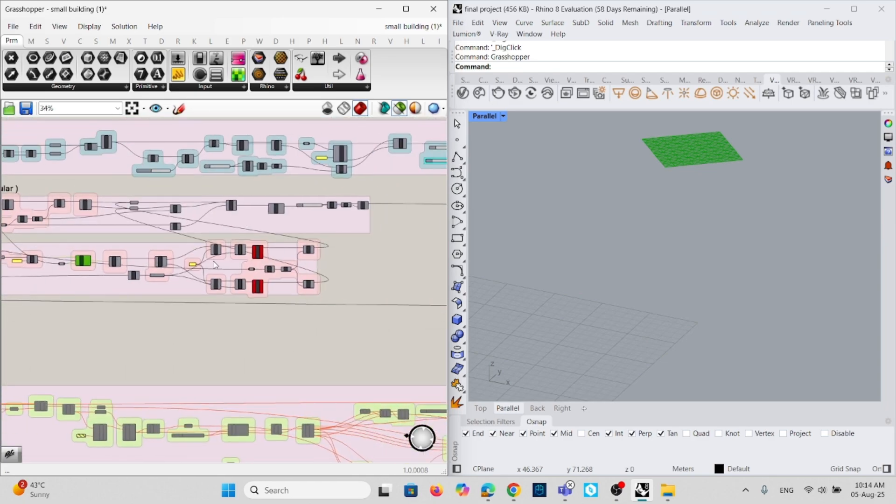
{"action": "left_click", "coordinate": [257, 243]}
{"action": "left_click", "coordinate": [263, 417], "text": "shift"}
{"action": "scroll", "coordinate": [203, 303], "scroll_direction": "down", "scroll_amount": 5}
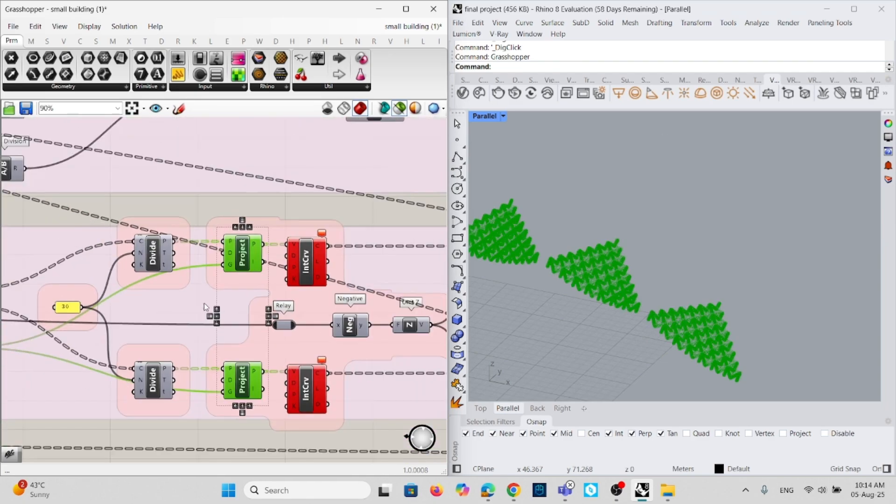
- Preview both final Move outputs of the triangular structure together with the last component of the Structure (rectangular) group
{"action": "scroll", "coordinate": [319, 271], "scroll_direction": "up", "scroll_amount": 2}
{"action": "left_click", "coordinate": [319, 269]}
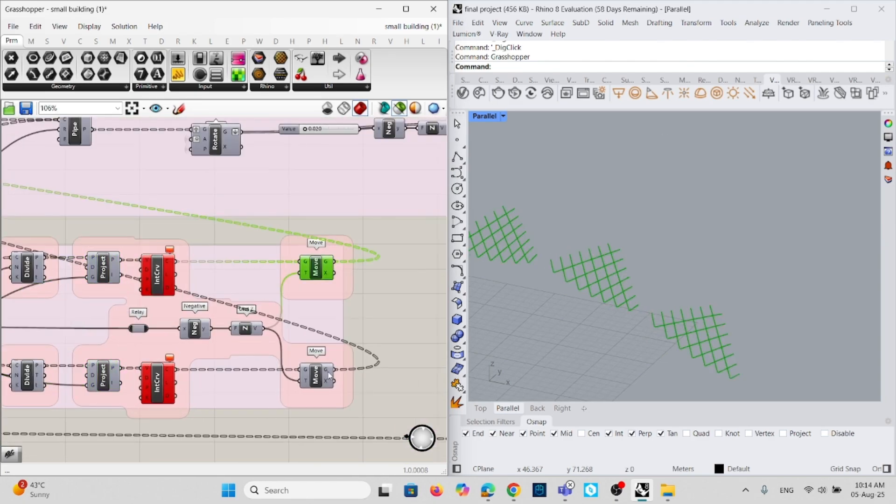
{"action": "left_click", "coordinate": [327, 374], "text": "shift"}
{"action": "mouse_move", "coordinate": [586, 293]}
{"action": "right_mouse_down"}
{"action": "mouse_move", "coordinate": [560, 216]}
{"action": "mouse_move", "coordinate": [588, 232]}
{"action": "mouse_move", "coordinate": [578, 303]}
{"action": "right_mouse_up"}
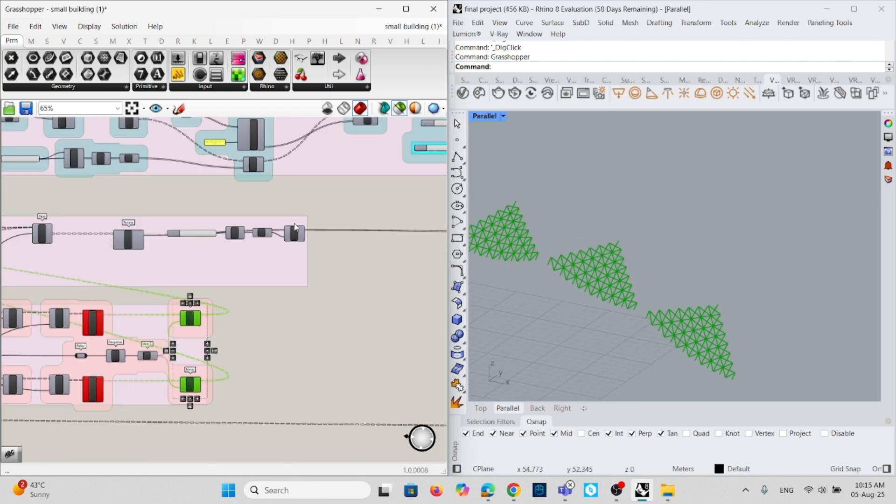
{"action": "left_click", "coordinate": [297, 230], "text": "shift"}
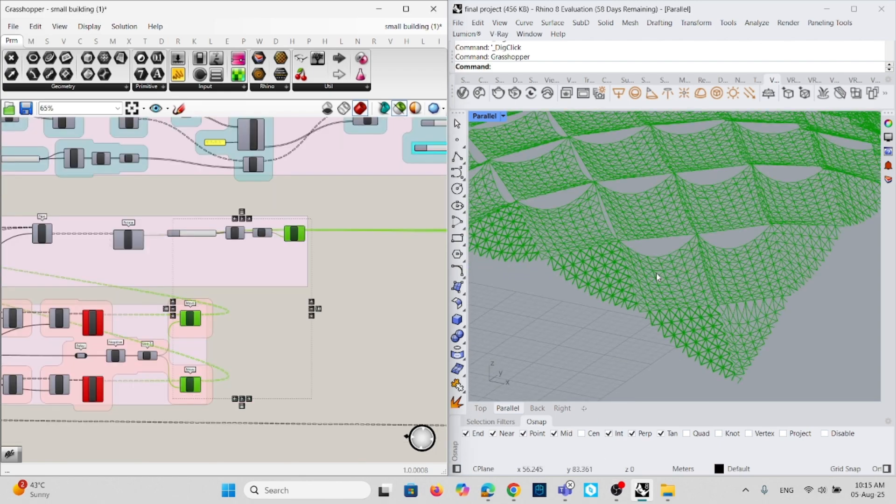
{"action": "scroll", "coordinate": [663, 261], "scroll_direction": "down", "scroll_amount": 3}
- Preview the input surfaces of the Srf parameter at the start of the Pattern on Rectangular Panels group
{"action": "scroll", "coordinate": [666, 247], "scroll_direction": "up", "scroll_amount": 6}
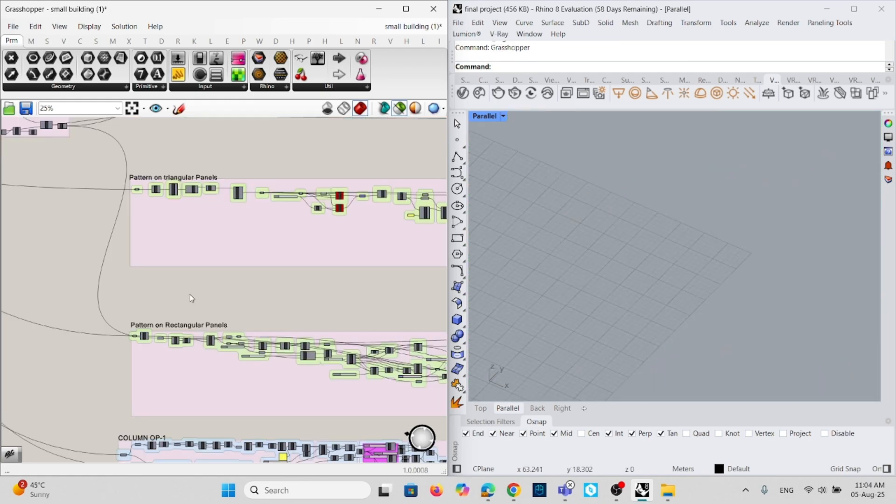
{"action": "right_click_drag", "start_coordinate": [172, 331], "coordinate": [212, 290]}
{"action": "scroll", "coordinate": [214, 309], "scroll_direction": "up", "scroll_amount": 5}
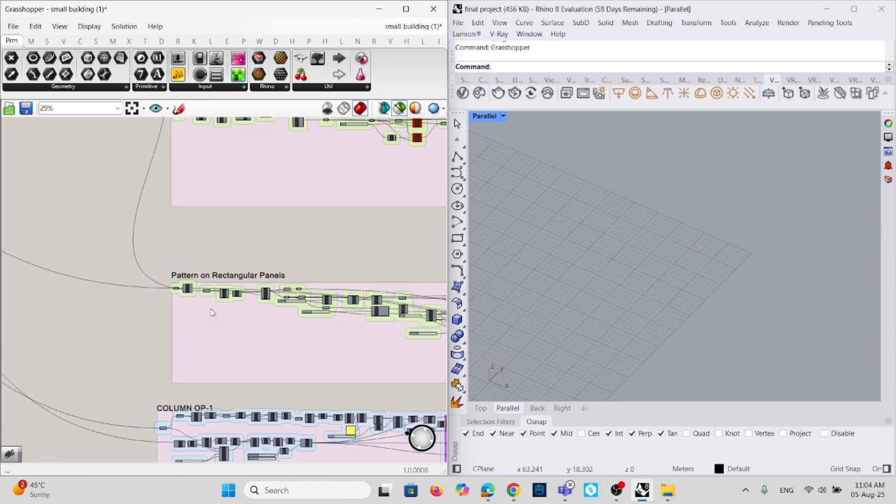
{"action": "scroll", "coordinate": [263, 260], "scroll_direction": "down", "scroll_amount": 4}
{"action": "right_click_drag", "start_coordinate": [263, 261], "coordinate": [232, 342]}
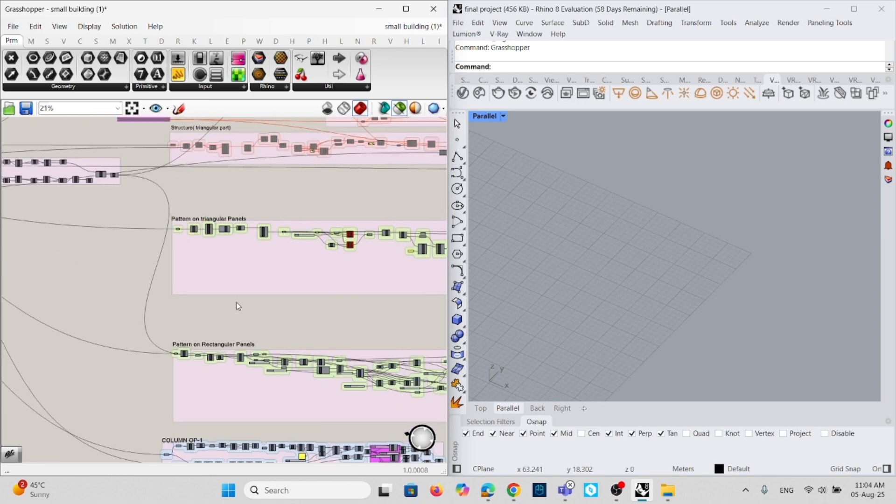
{"action": "scroll", "coordinate": [214, 220], "scroll_direction": "up", "scroll_amount": 4}
{"action": "scroll", "coordinate": [215, 220], "scroll_direction": "down", "scroll_amount": 3}
{"action": "right_click_drag", "start_coordinate": [218, 306], "coordinate": [237, 246]}
{"action": "scroll", "coordinate": [206, 364], "scroll_direction": "up", "scroll_amount": 9}
{"action": "left_click", "coordinate": [229, 316]}
{"action": "scroll", "coordinate": [193, 279], "scroll_direction": "down", "scroll_amount": 6}
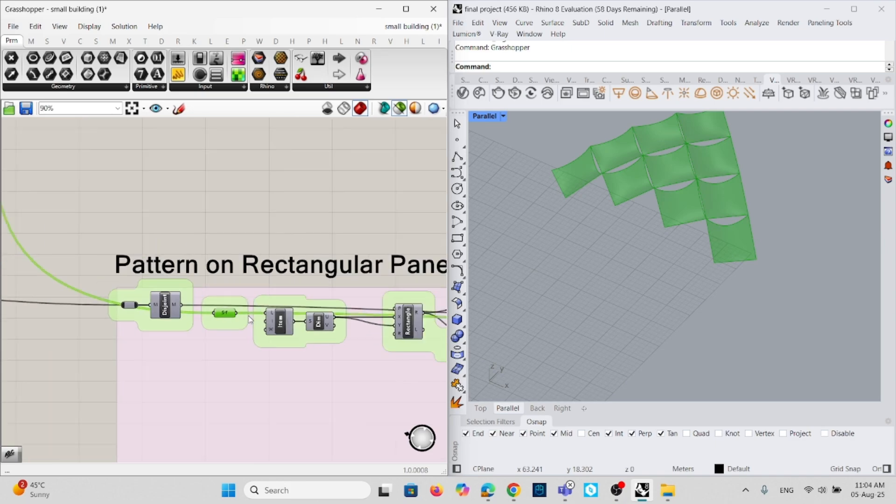
- Preview the Diamond Panels output in the Pattern on Rectangular Panels group
{"action": "right_click_drag", "start_coordinate": [193, 278], "coordinate": [97, 268]}
{"action": "scroll", "coordinate": [291, 295], "scroll_direction": "up", "scroll_amount": 4}
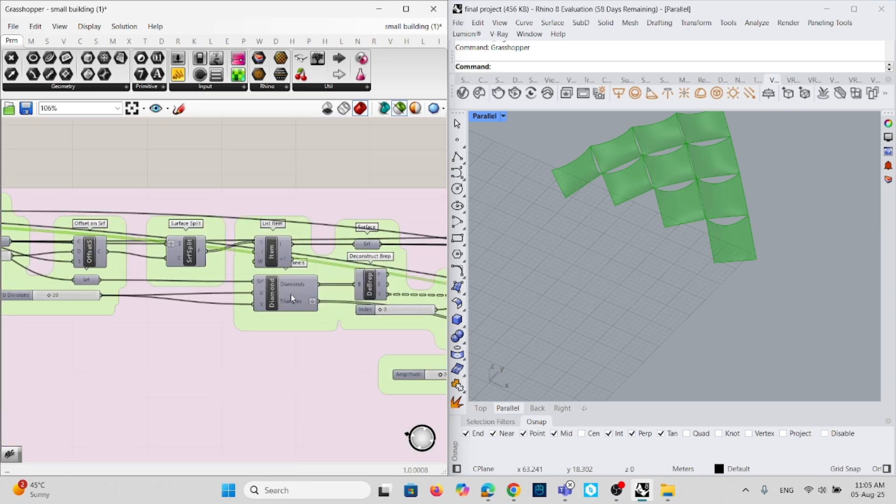
{"action": "left_click", "coordinate": [290, 295]}
{"action": "scroll", "coordinate": [231, 304], "scroll_direction": "down", "scroll_amount": 4}
- Preview the individually rotated diamond panels from the Rotate component fed by Negative in the Pattern on Rectangular Panels group
{"action": "right_click_drag", "start_coordinate": [293, 293], "coordinate": [127, 283]}
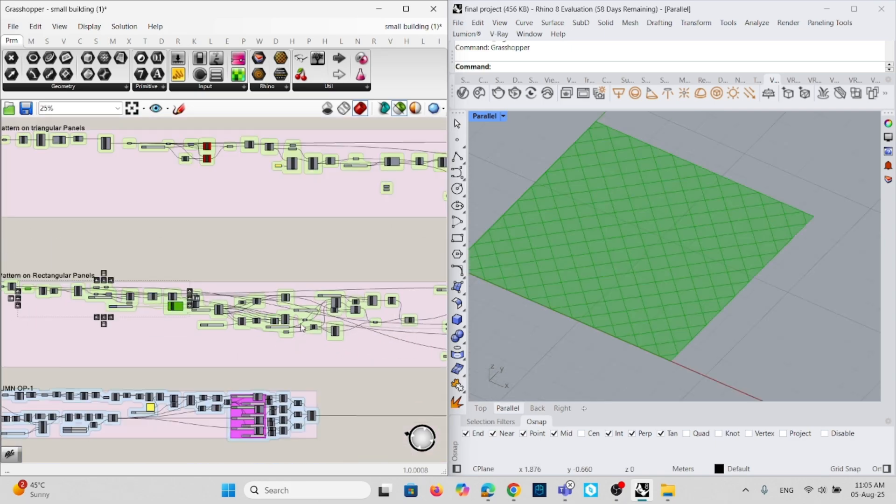
{"action": "right_click_drag", "start_coordinate": [341, 321], "coordinate": [260, 328]}
{"action": "scroll", "coordinate": [260, 328], "scroll_direction": "up", "scroll_amount": 9}
{"action": "left_click", "coordinate": [260, 327]}
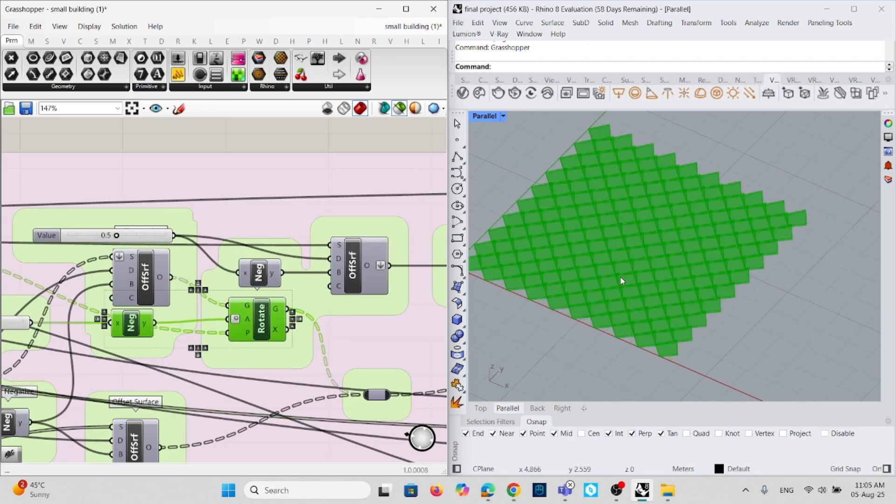
- Preview both final Rotate outputs of the Pattern on Rectangular Panels group together and inspect the patterned roof panels
{"action": "scroll", "coordinate": [252, 319], "scroll_direction": "down", "scroll_amount": 8}
{"action": "right_click_drag", "start_coordinate": [350, 310], "coordinate": [194, 306]}
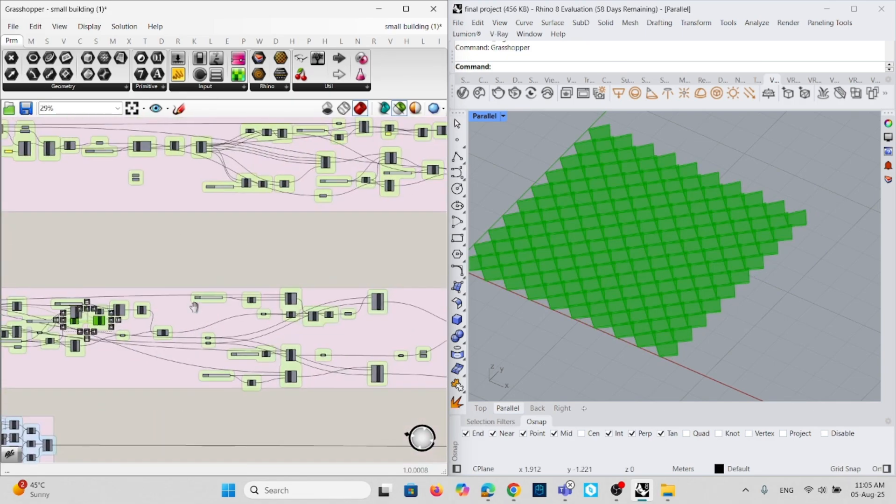
{"action": "scroll", "coordinate": [206, 309], "scroll_direction": "down", "scroll_amount": 3}
{"action": "scroll", "coordinate": [362, 334], "scroll_direction": "up", "scroll_amount": 4}
{"action": "scroll", "coordinate": [336, 335], "scroll_direction": "up", "scroll_amount": 4}
{"action": "left_click", "coordinate": [339, 301]}
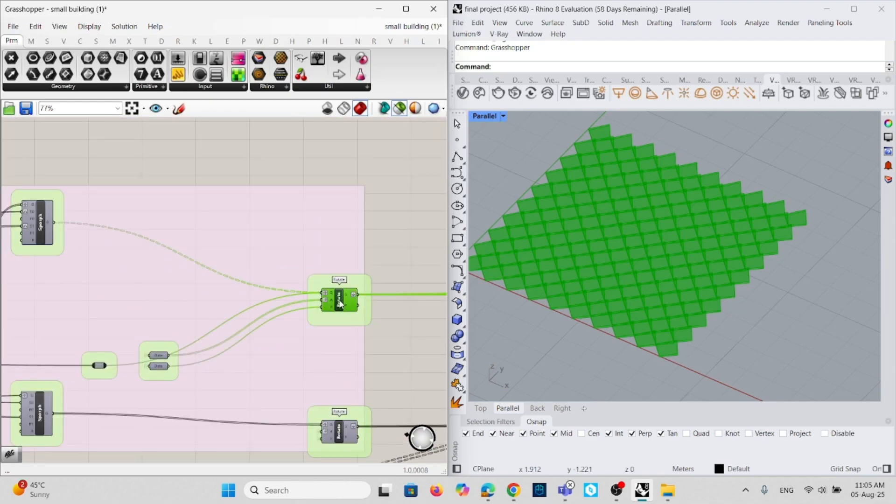
{"action": "left_click", "coordinate": [340, 434], "text": "shift"}
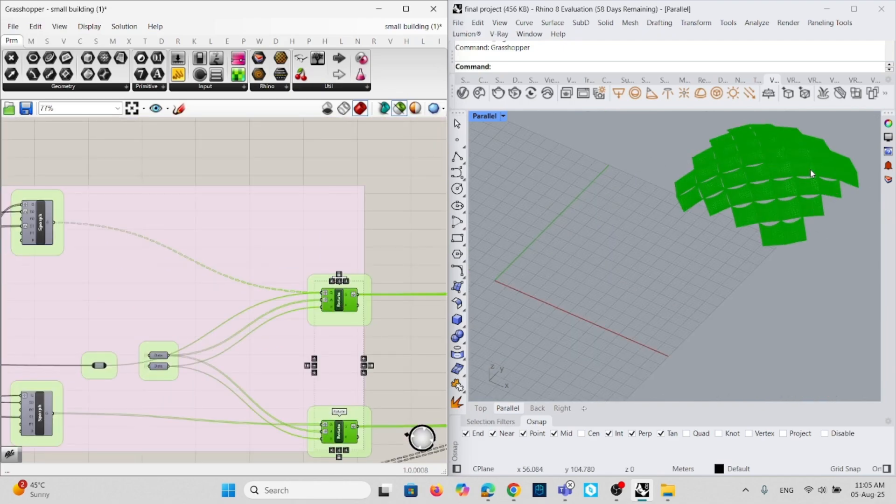
{"action": "scroll", "coordinate": [810, 169], "scroll_direction": "up", "scroll_amount": 10}
- Preview the mesh edges and the Patch surfaces in the Pattern on triangular Panels group
{"action": "scroll", "coordinate": [659, 246], "scroll_direction": "up", "scroll_amount": 5}
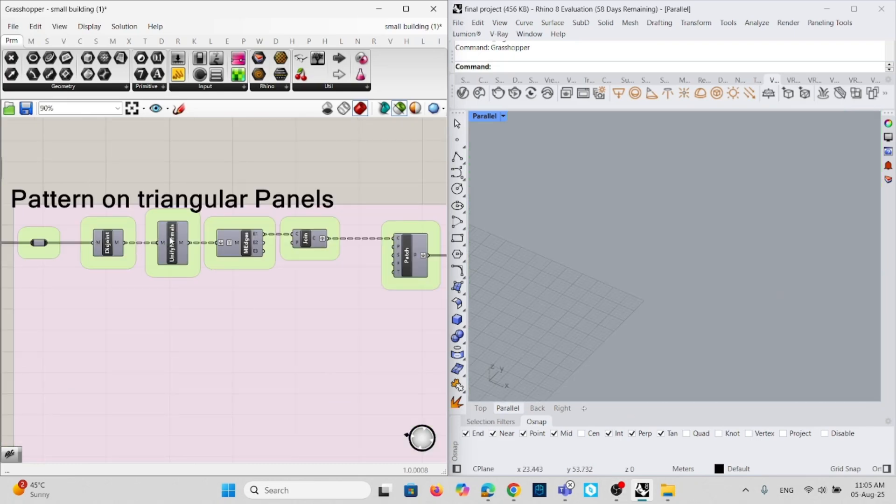
{"action": "left_click", "coordinate": [171, 242]}
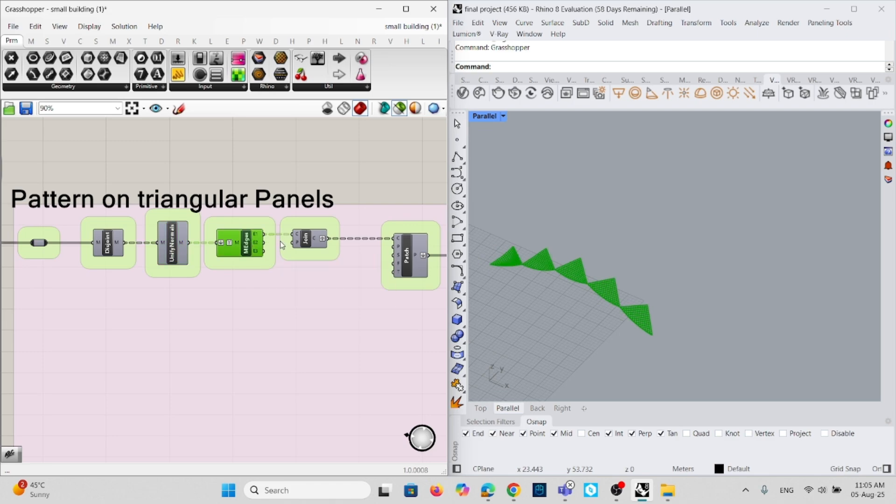
{"action": "left_click", "coordinate": [415, 255]}
- Preview the Diamond Panels output in the Pattern on triangular Panels group
{"action": "scroll", "coordinate": [327, 247], "scroll_direction": "down", "scroll_amount": 5}
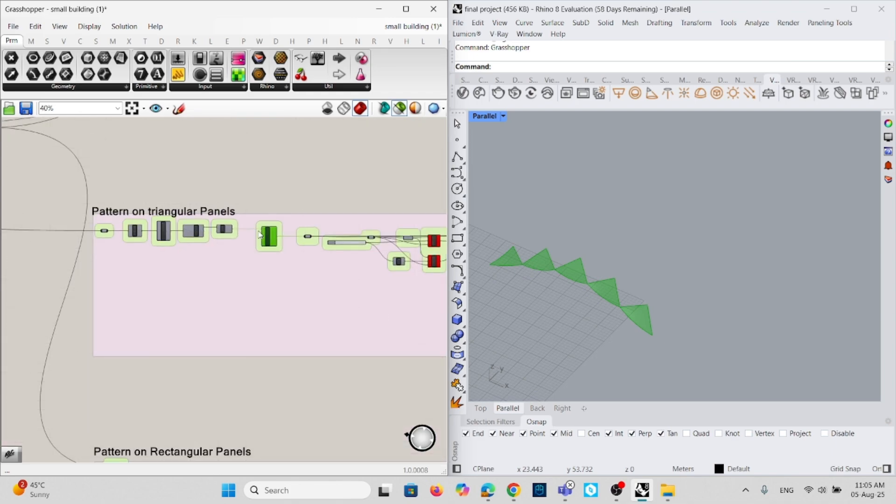
{"action": "scroll", "coordinate": [365, 240], "scroll_direction": "up", "scroll_amount": 9}
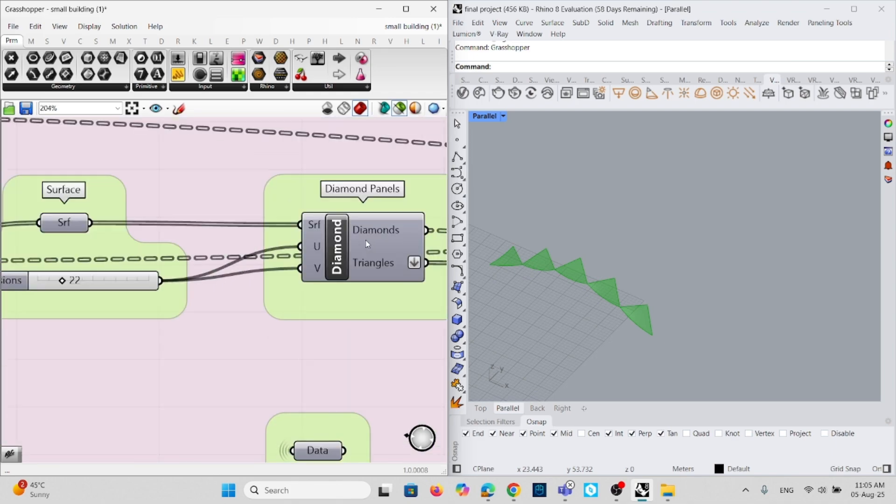
{"action": "left_click", "coordinate": [366, 244]}
- Preview both final Rotate outputs of the Pattern on triangular Panels group together
{"action": "scroll", "coordinate": [322, 245], "scroll_direction": "down", "scroll_amount": 8}
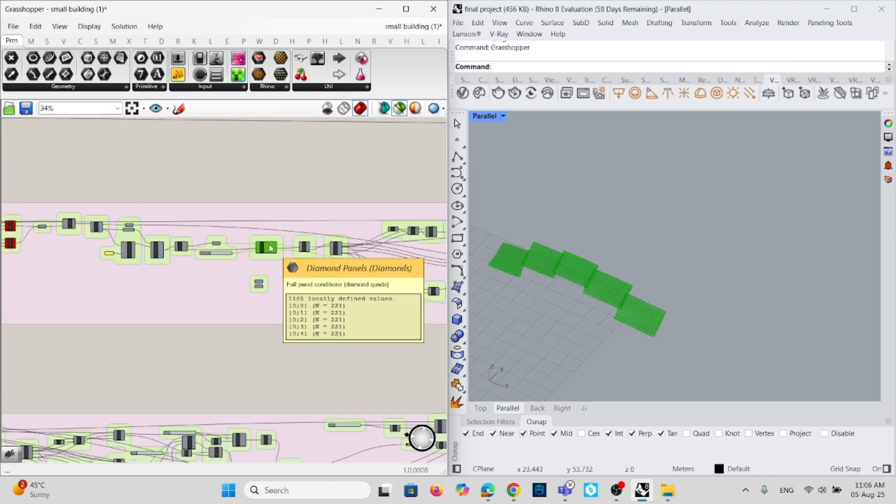
{"action": "scroll", "coordinate": [372, 269], "scroll_direction": "up", "scroll_amount": 7}
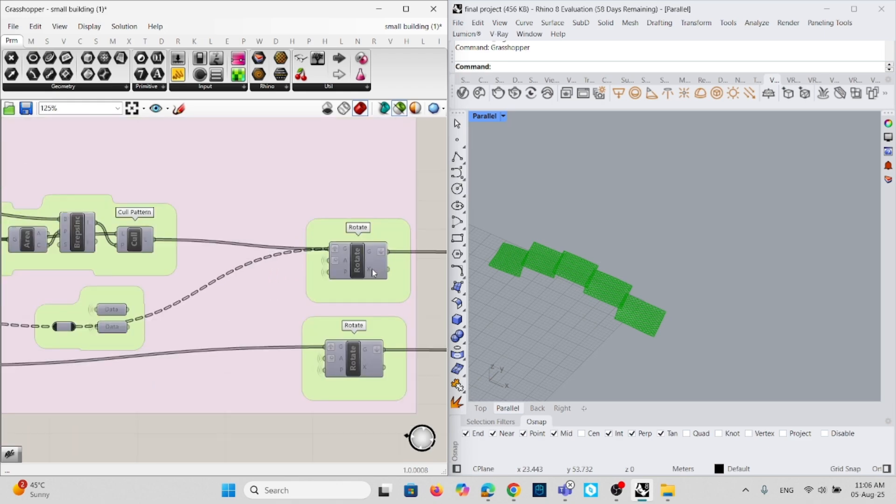
{"action": "left_click", "coordinate": [365, 260]}
{"action": "left_click", "coordinate": [351, 354], "text": "shift"}
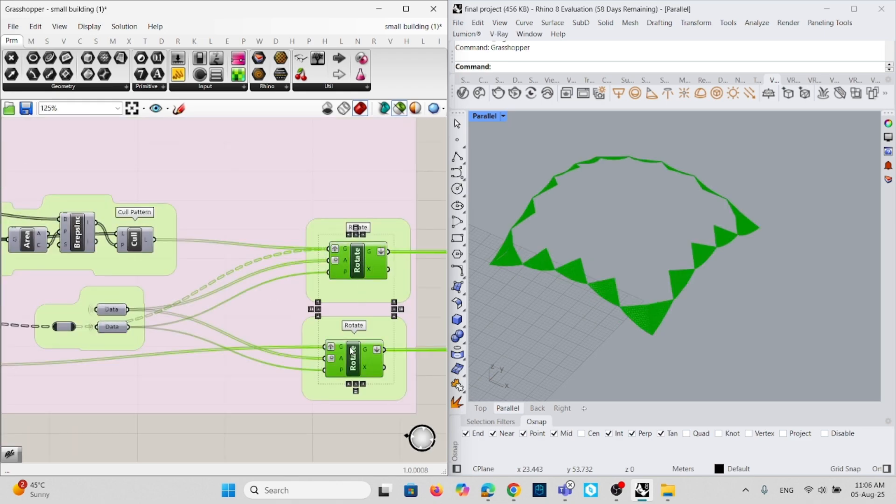
- Add the two final Rotate outputs of the rectangular pattern to the triangular preview and inspect the roof panels up close
{"action": "scroll", "coordinate": [375, 216], "scroll_direction": "down", "scroll_amount": 9}
{"action": "scroll", "coordinate": [171, 368], "scroll_direction": "up", "scroll_amount": 4}
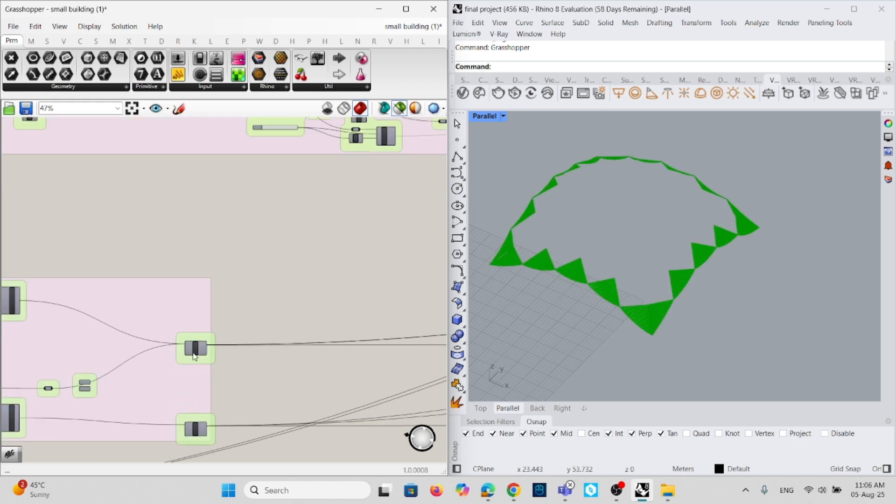
{"action": "left_click", "coordinate": [196, 350], "text": "shift"}
{"action": "left_click", "coordinate": [191, 436], "text": "shift"}
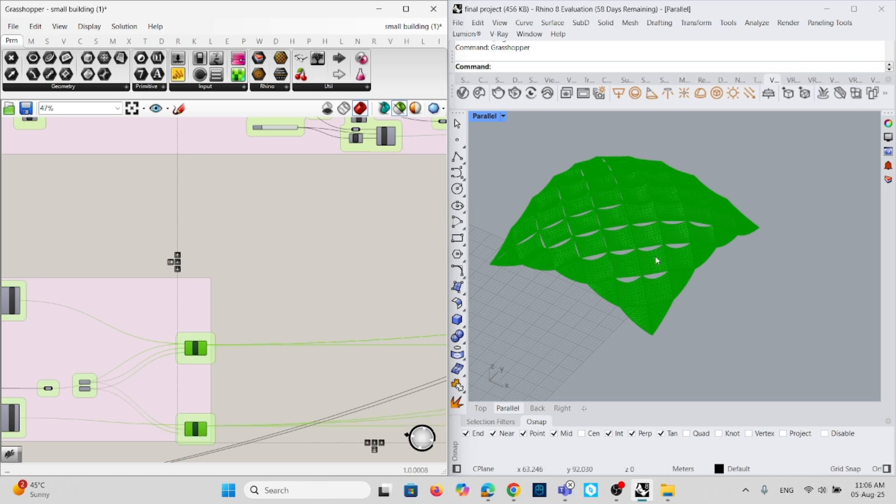
{"action": "scroll", "coordinate": [656, 260], "scroll_direction": "up", "scroll_amount": 10}
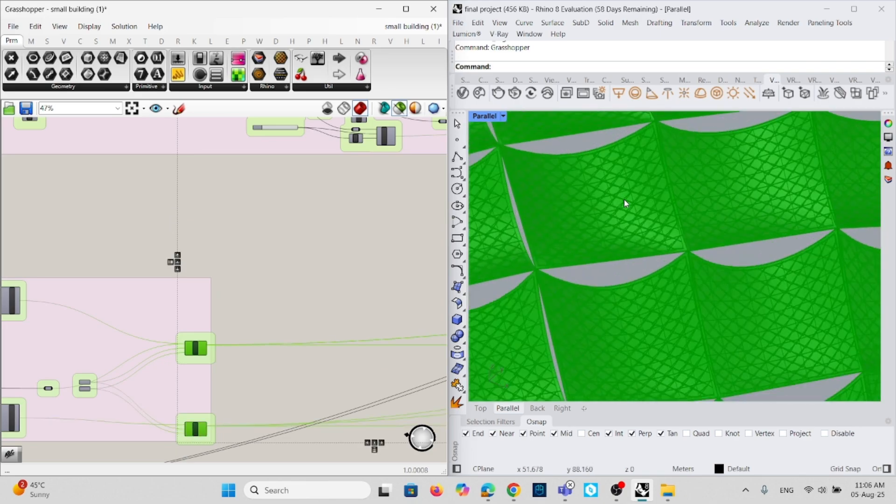
{"action": "scroll", "coordinate": [623, 199], "scroll_direction": "up", "scroll_amount": 2}
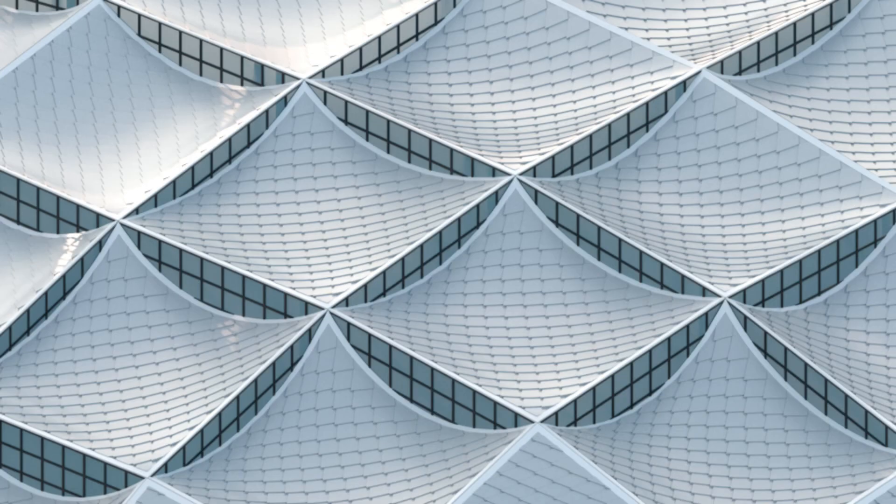